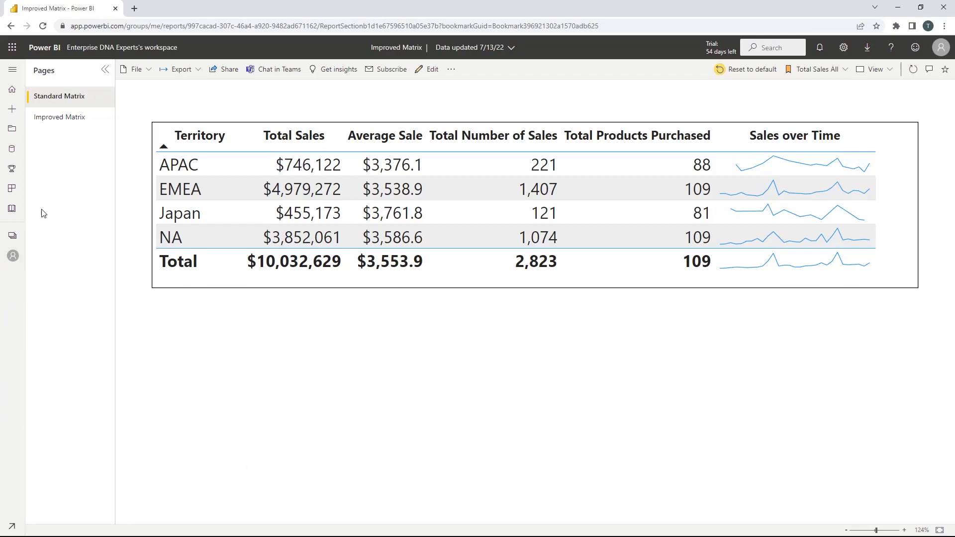
On the Improved Matrix page, filter the map to APAC, then Japan, then EMEA via the info icons
click(64, 118)
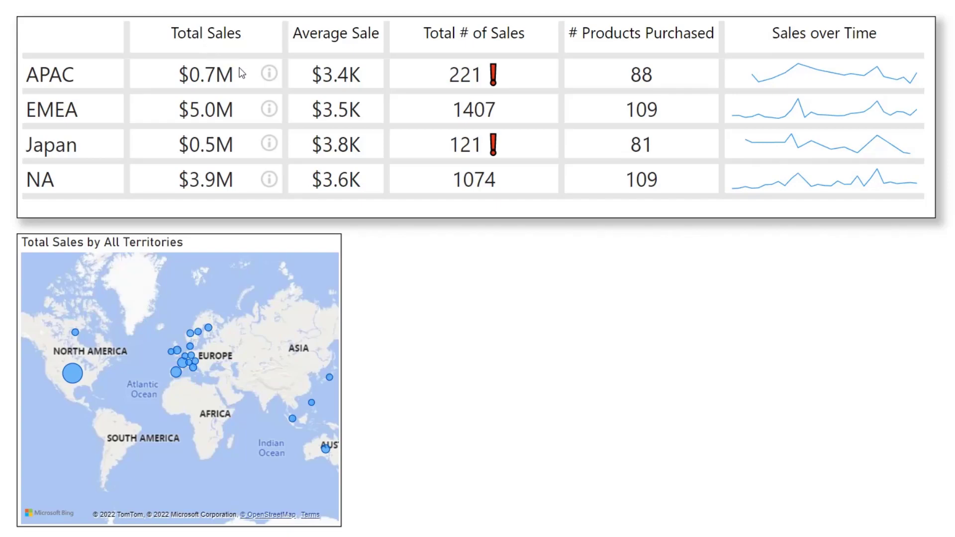
click(272, 73)
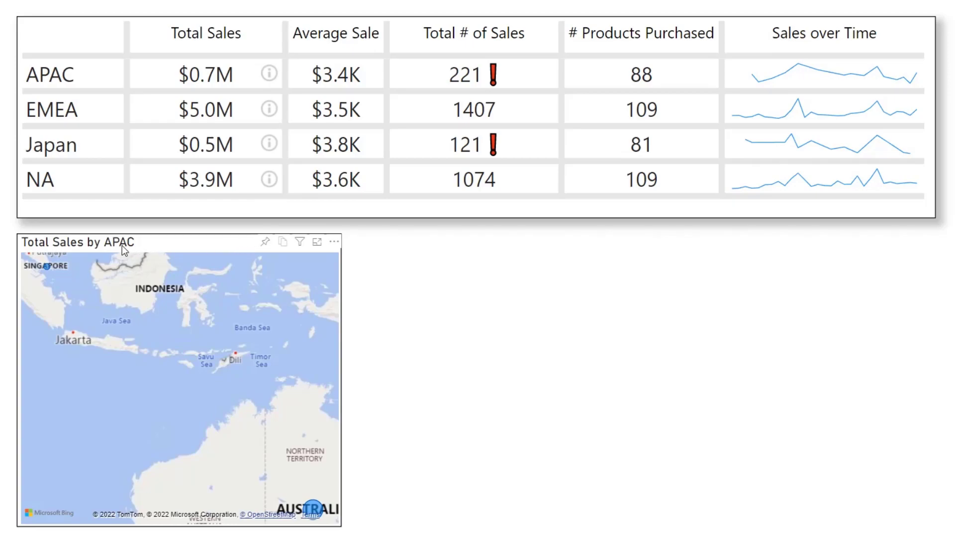
click(273, 148)
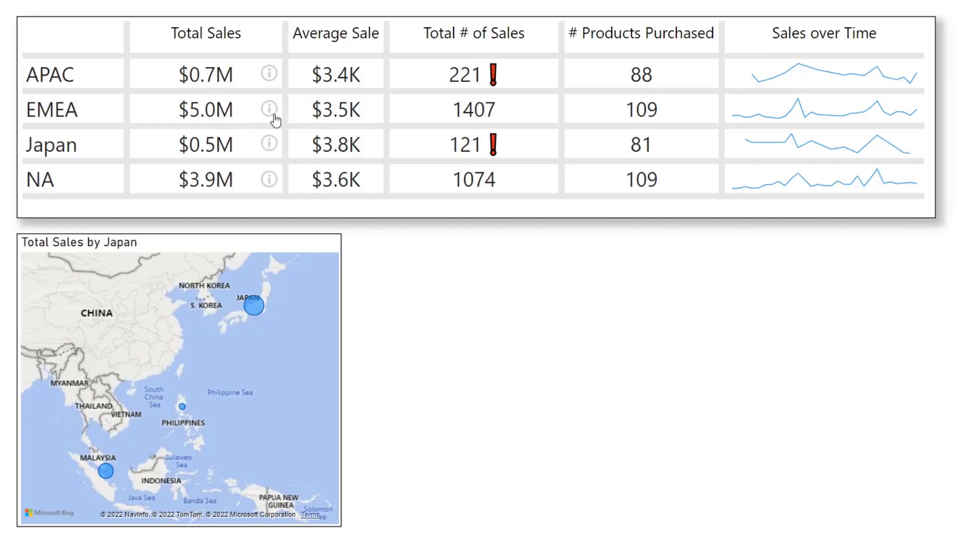
click(269, 110)
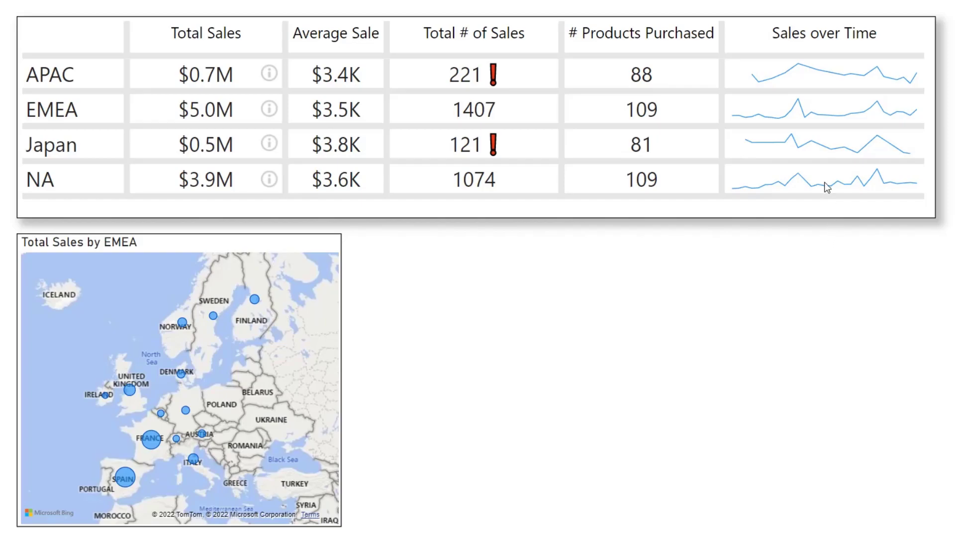
mouse_move(823, 181)
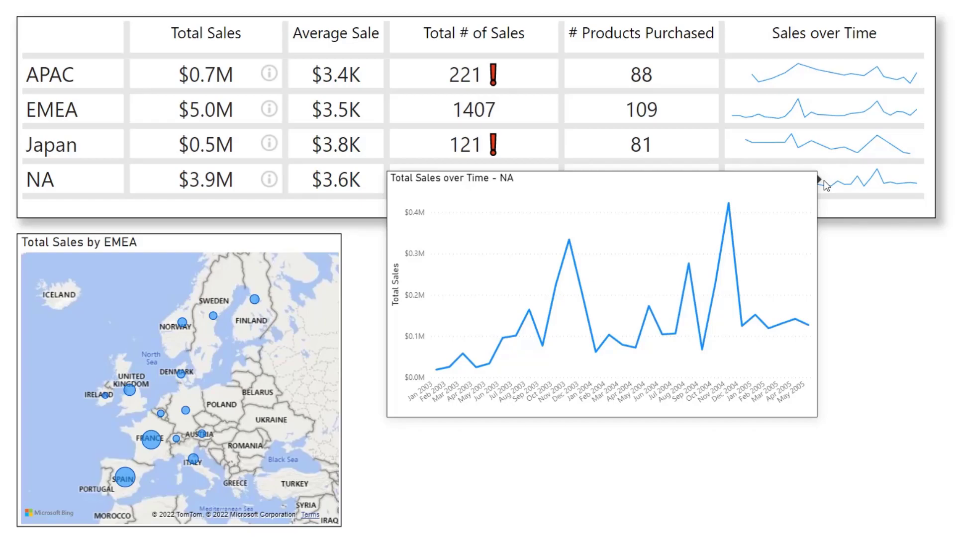
mouse_move(828, 143)
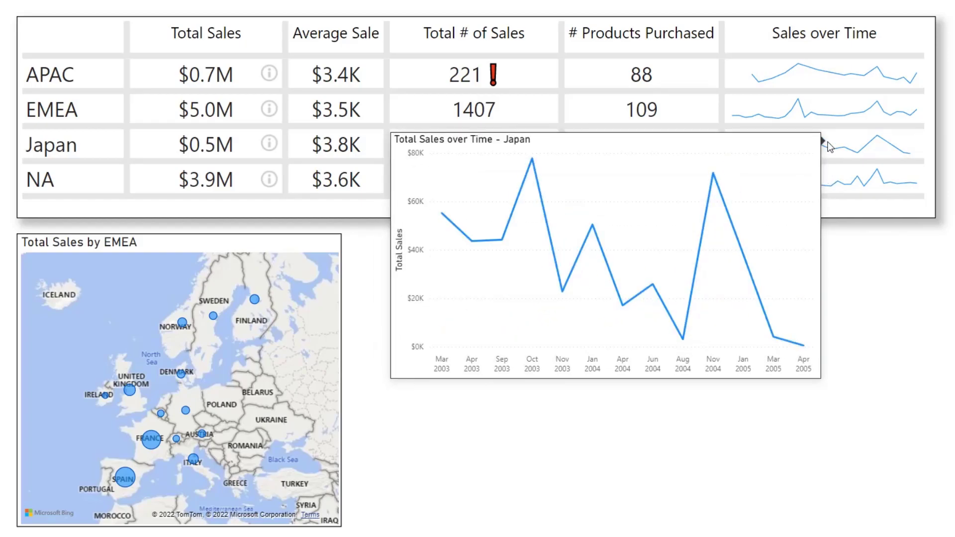
mouse_move(842, 108)
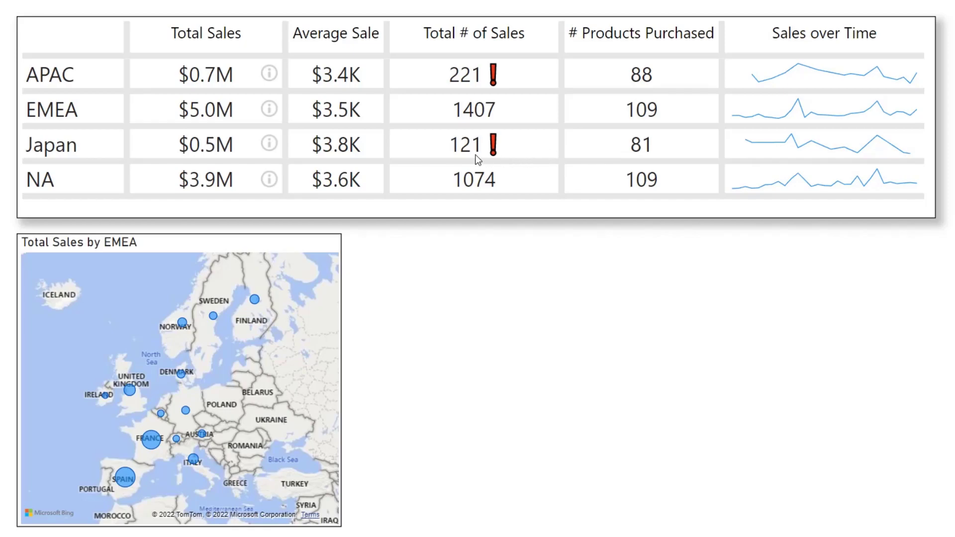
View the tooltips on two rows' Total # of Sales values
mouse_move(471, 145)
mouse_move(471, 78)
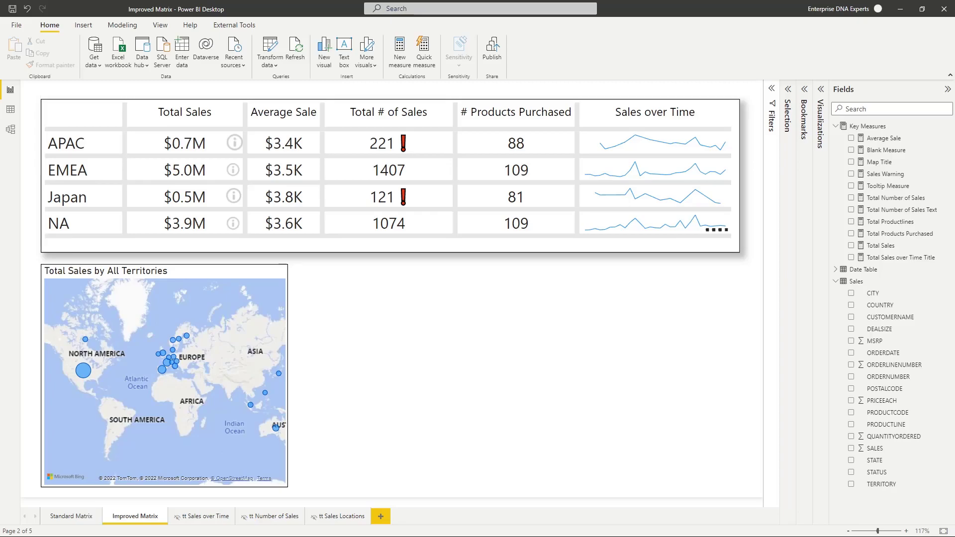
Select the matrix in the Selection pane and expand its Grid and Border format settings
click(788, 116)
click(733, 282)
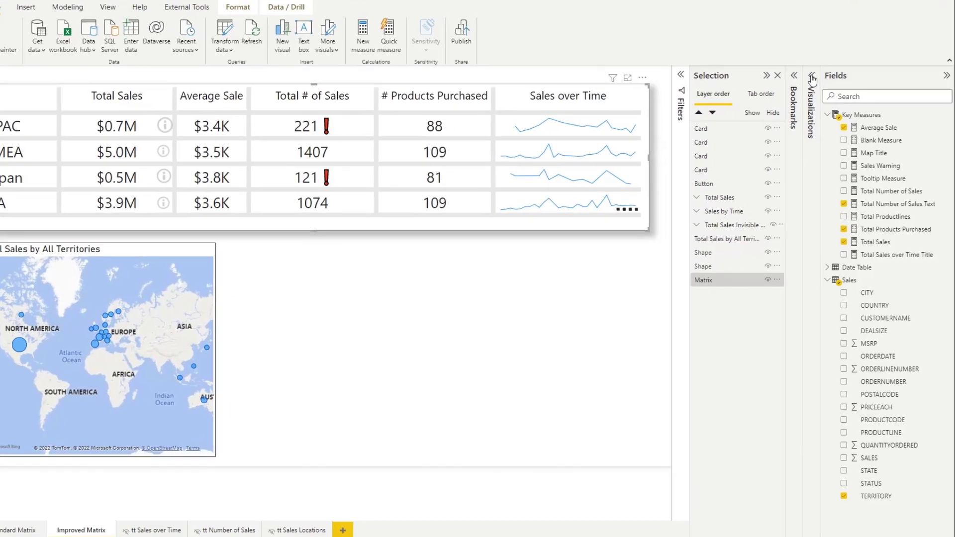
click(813, 79)
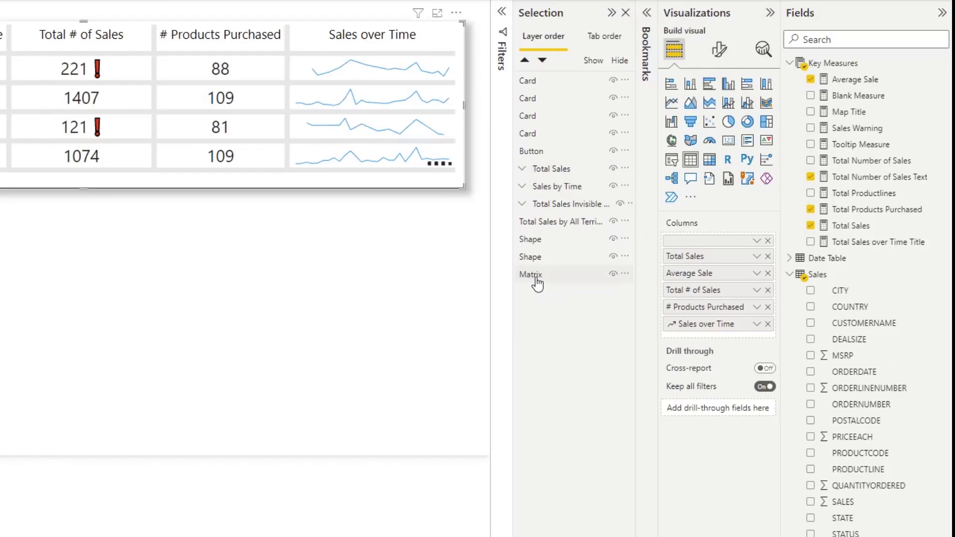
click(556, 279)
click(717, 48)
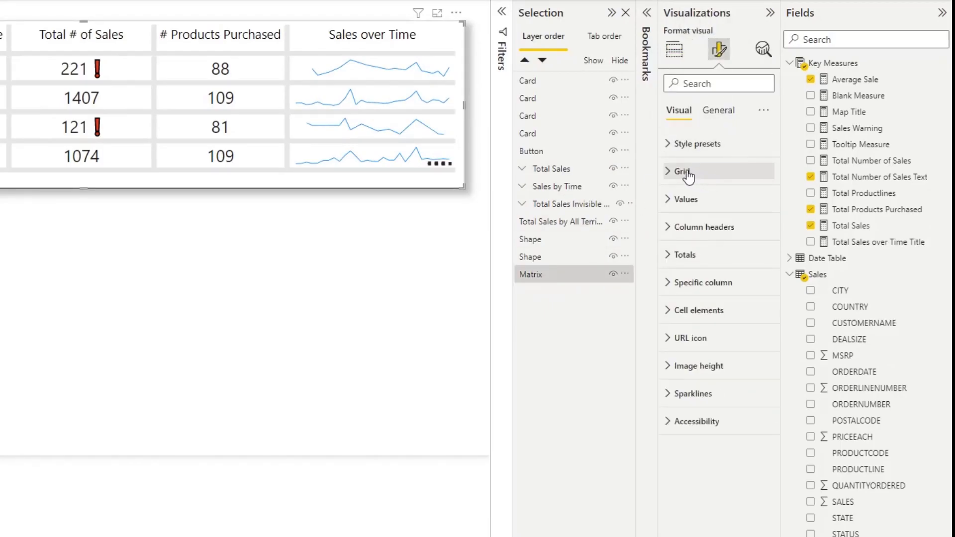
click(688, 177)
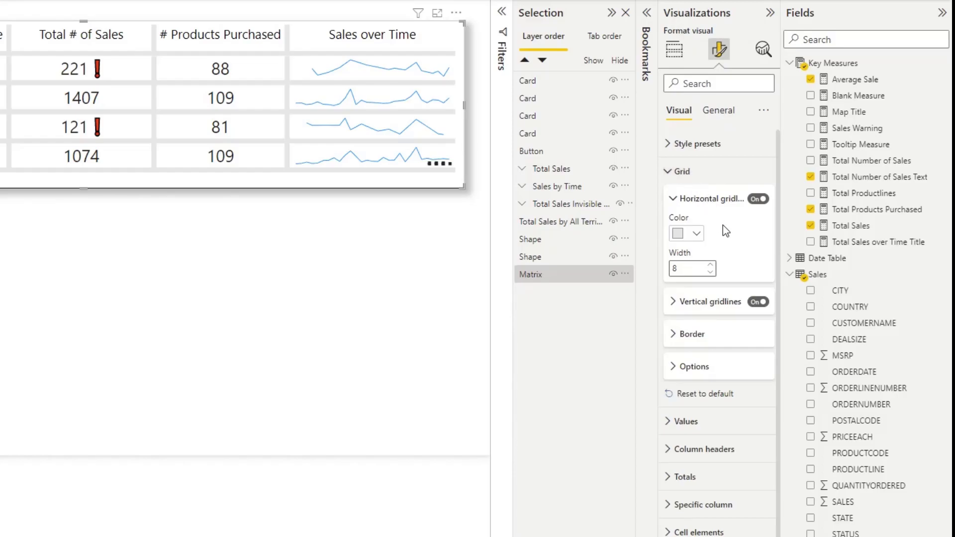
click(716, 341)
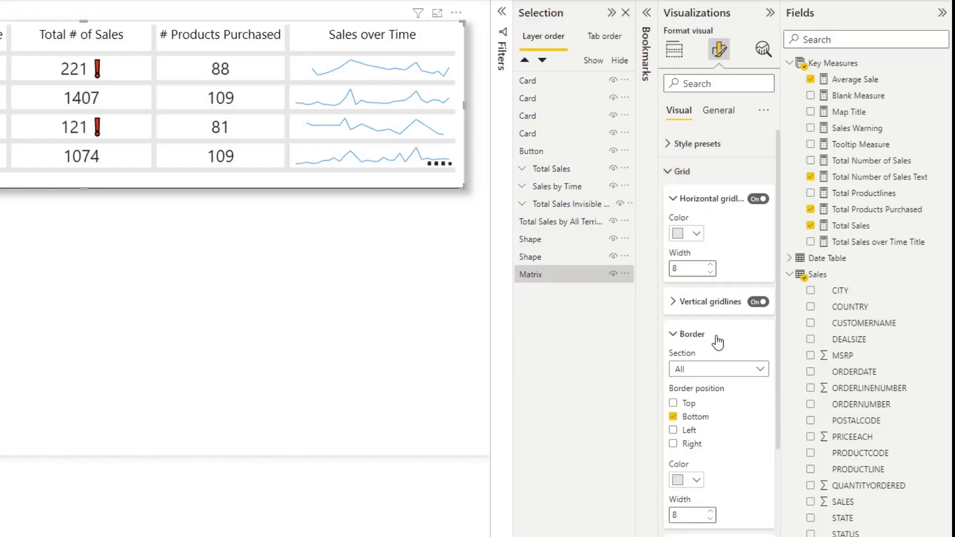
Toggle the matrix's horizontal and vertical gridlines off and back on
click(758, 199)
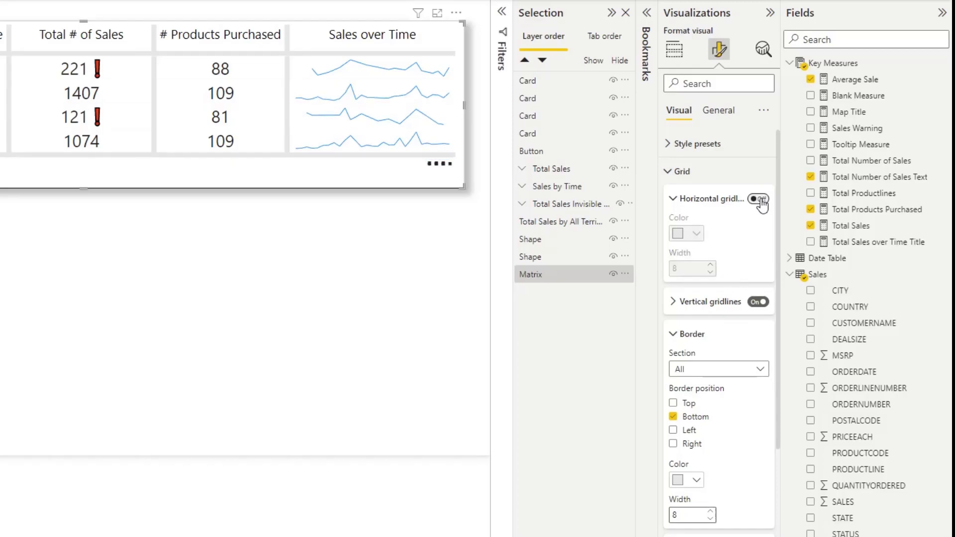
click(758, 199)
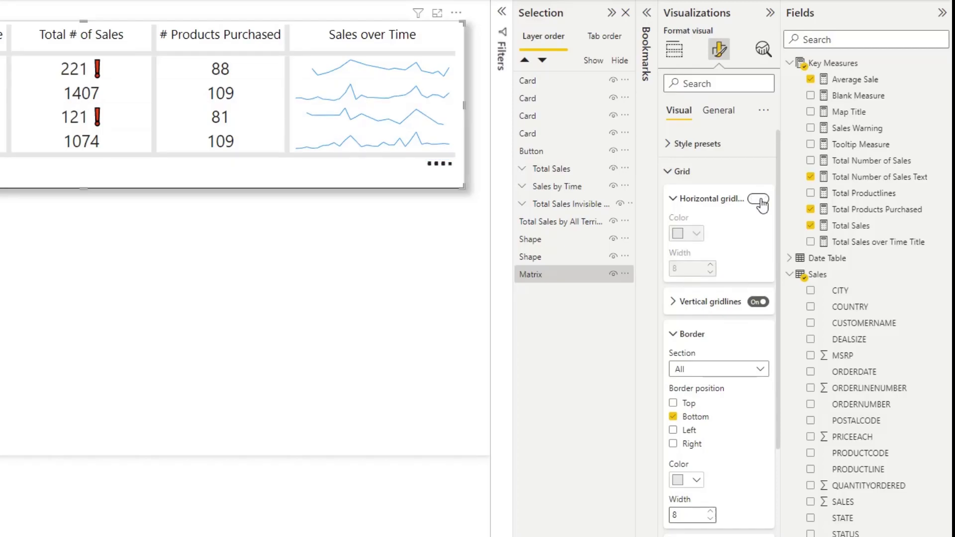
click(758, 302)
click(758, 302)
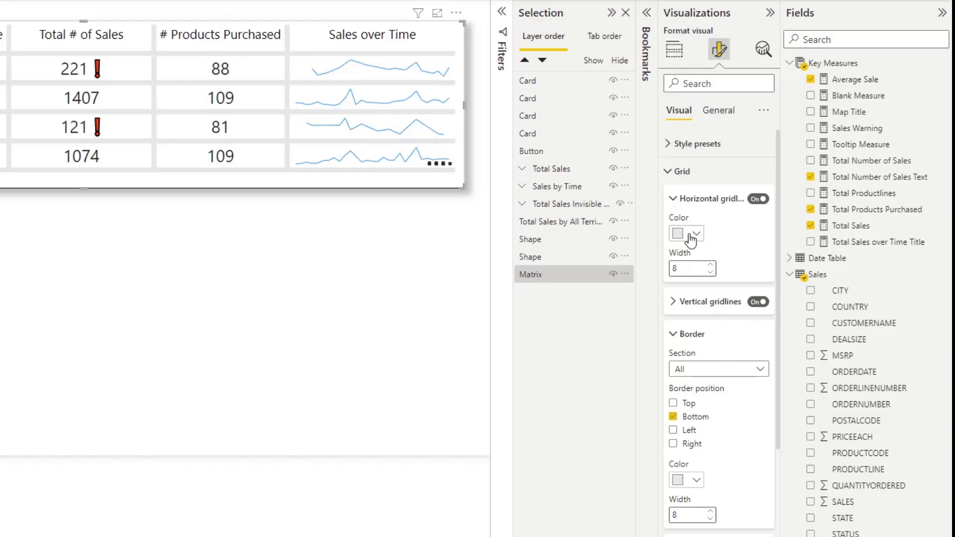
Vary the horizontal gridline width up to 10, then restore it to 8
click(711, 271)
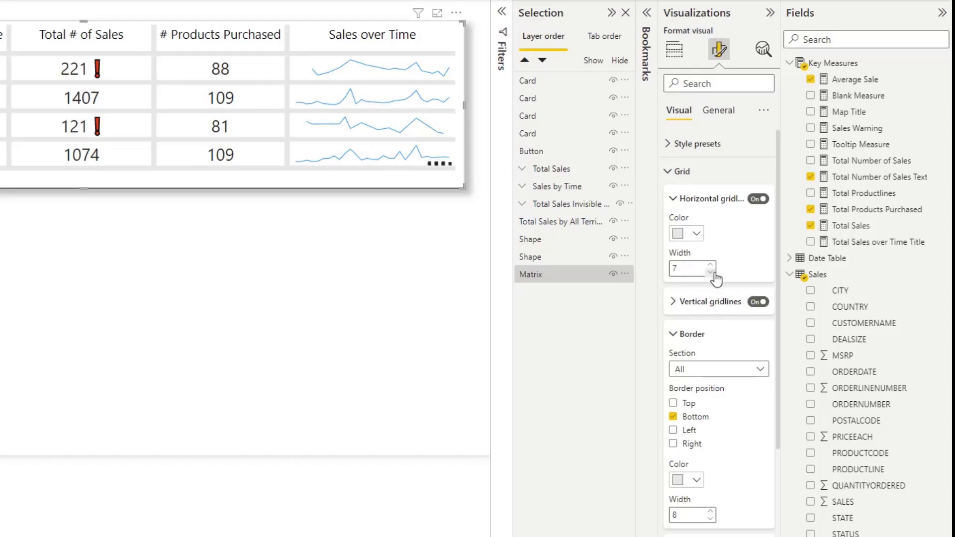
click(710, 272)
click(710, 265)
click(711, 266)
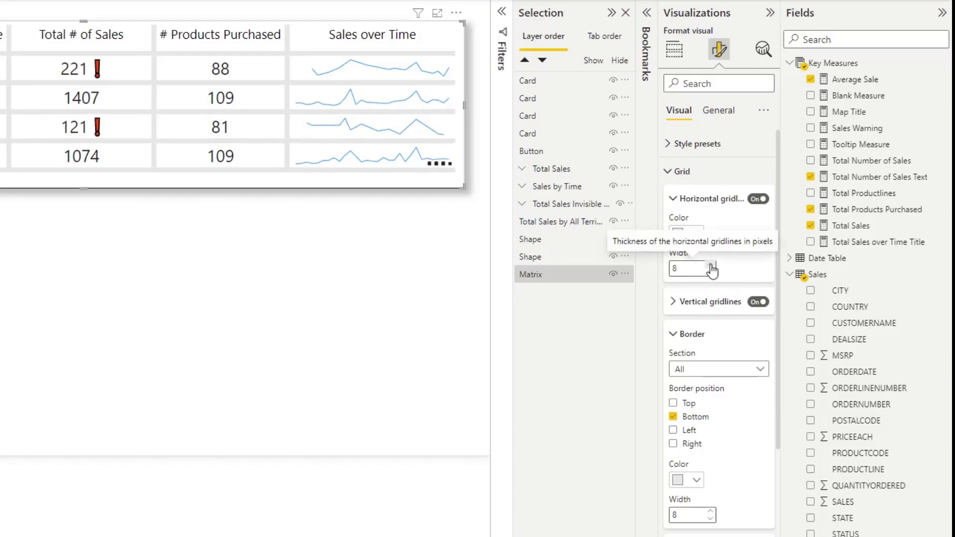
click(711, 265)
click(711, 265)
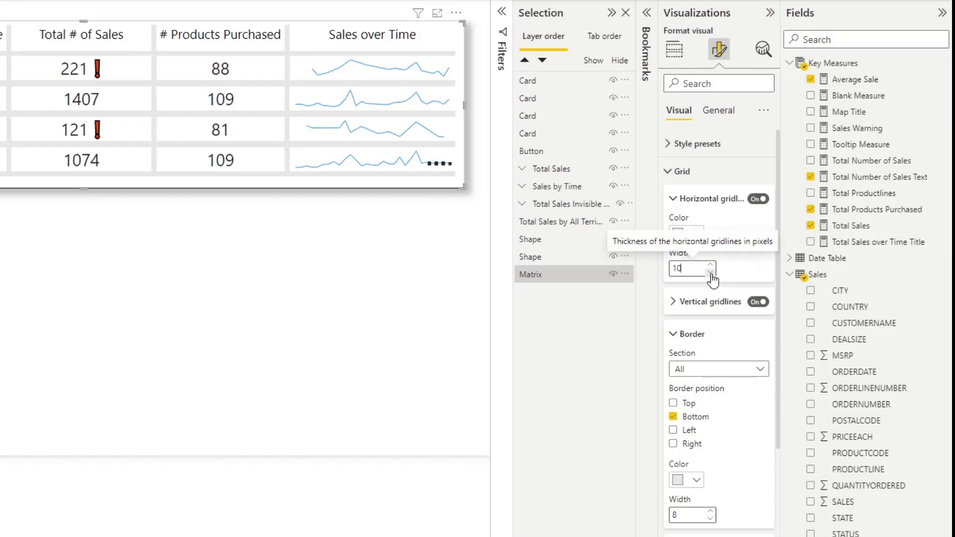
click(711, 271)
click(711, 271)
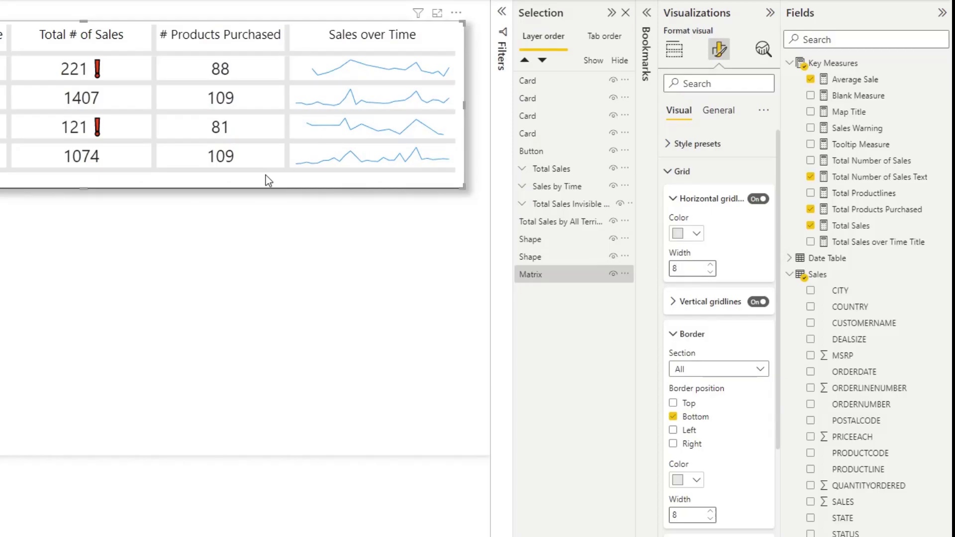
click(687, 199)
click(707, 234)
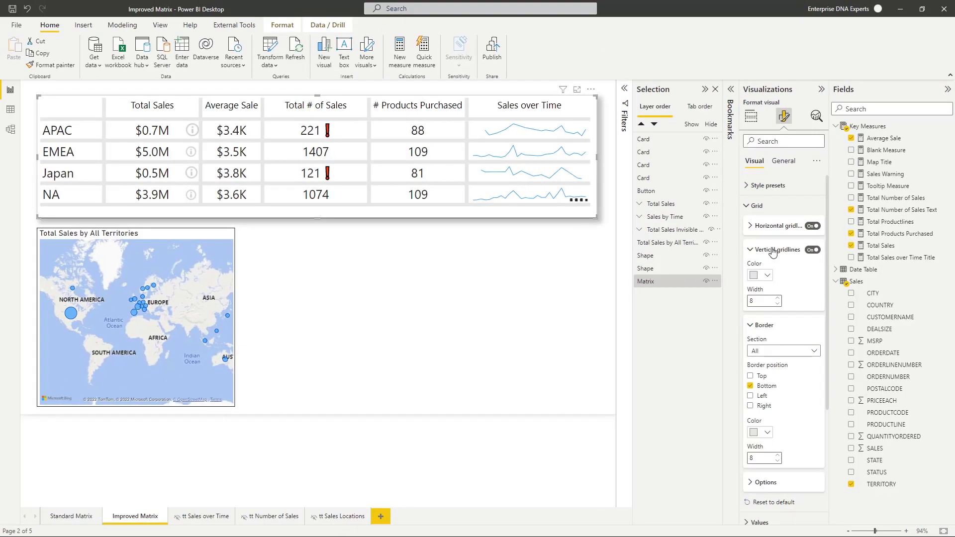
click(774, 251)
click(771, 211)
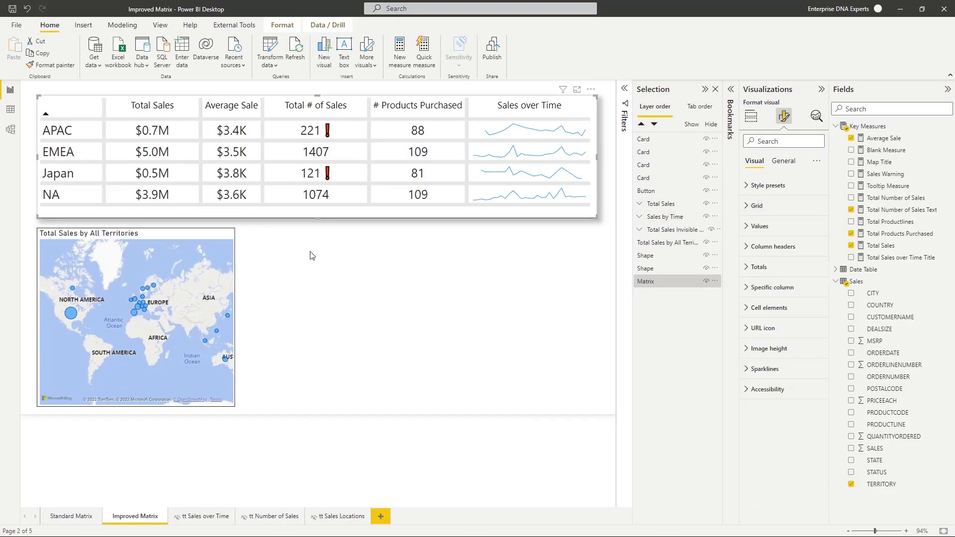
click(346, 328)
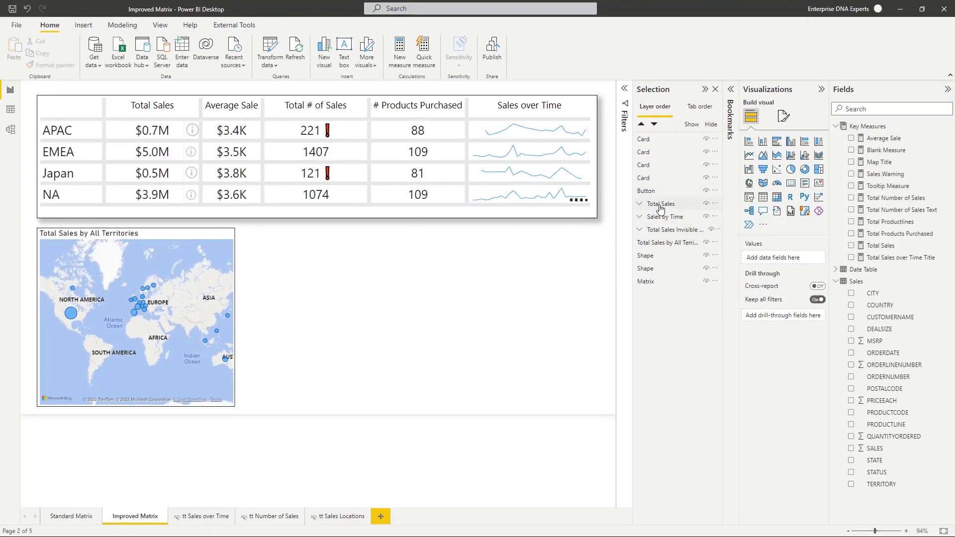
click(661, 204)
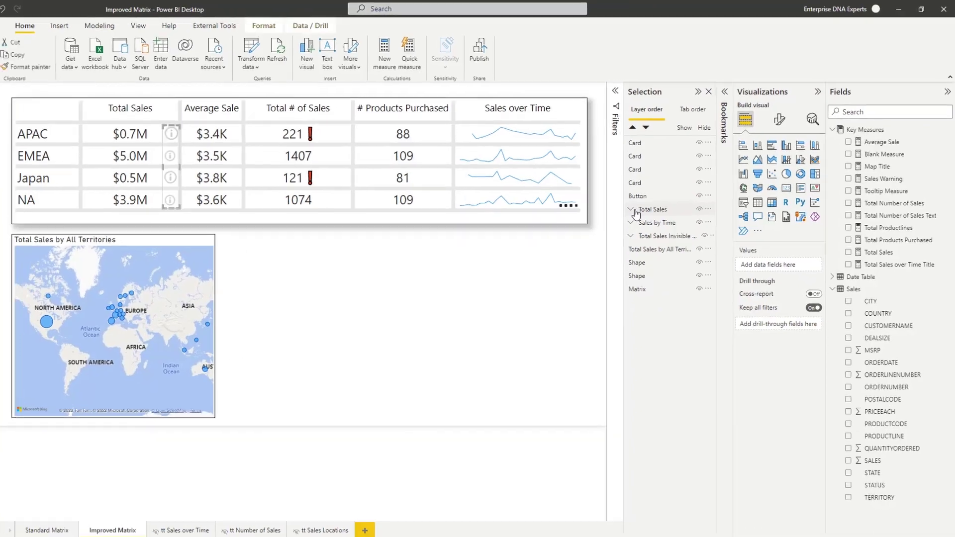
click(633, 210)
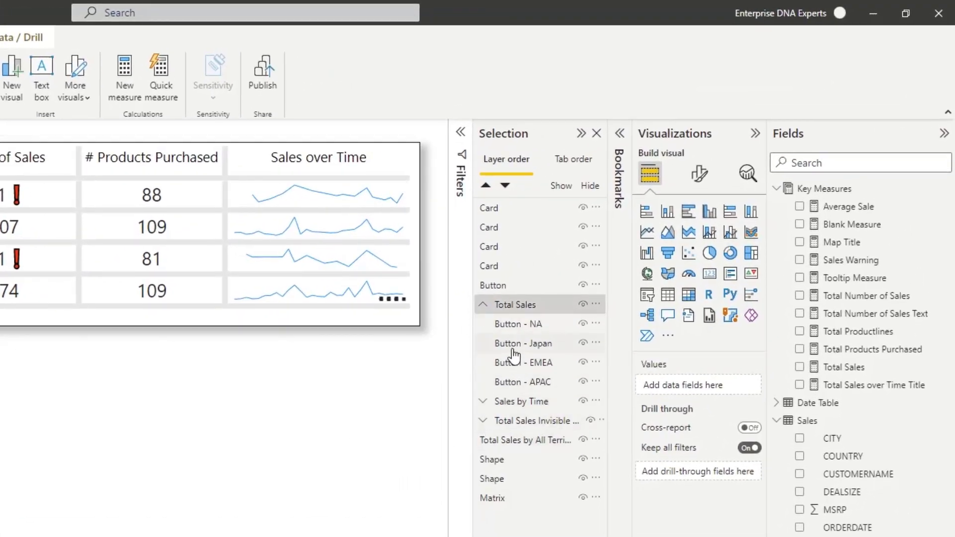
click(516, 328)
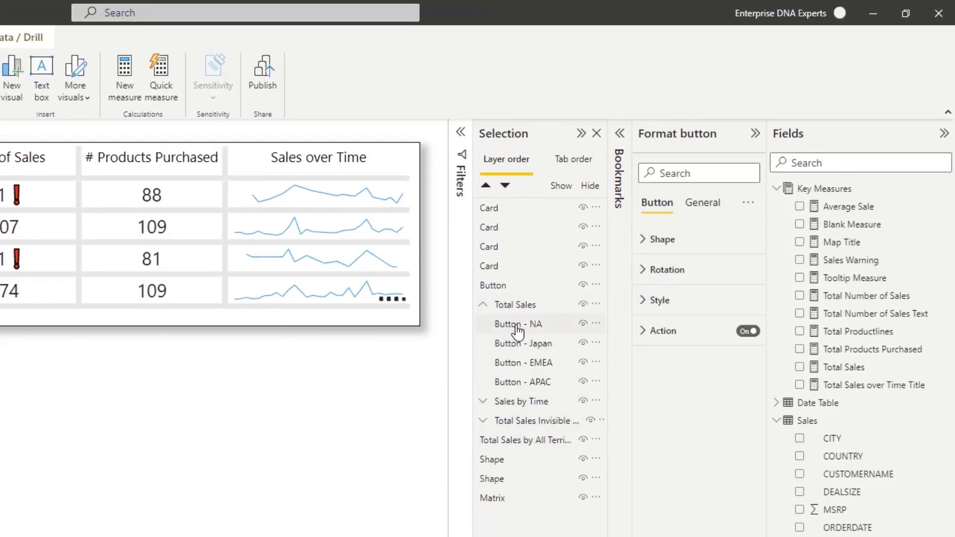
click(521, 345)
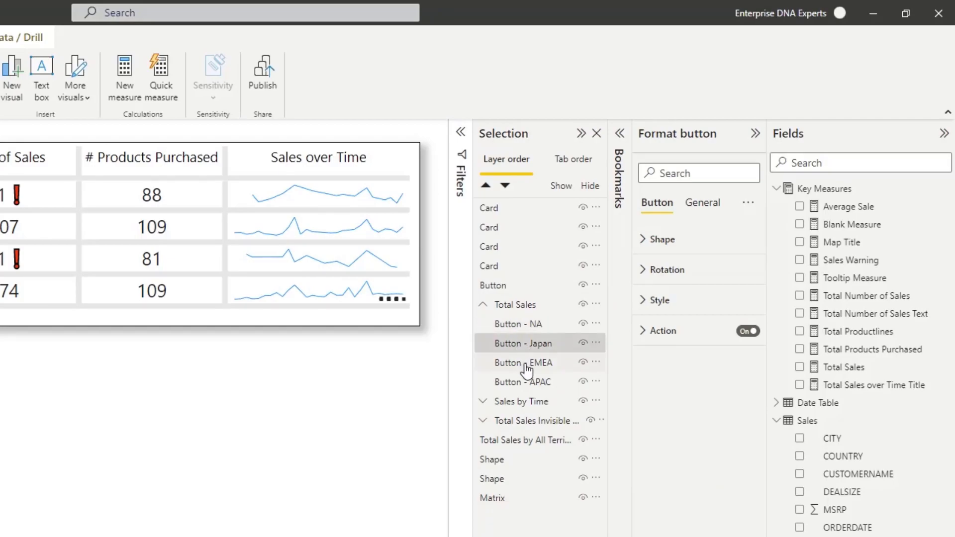
click(527, 369)
click(520, 383)
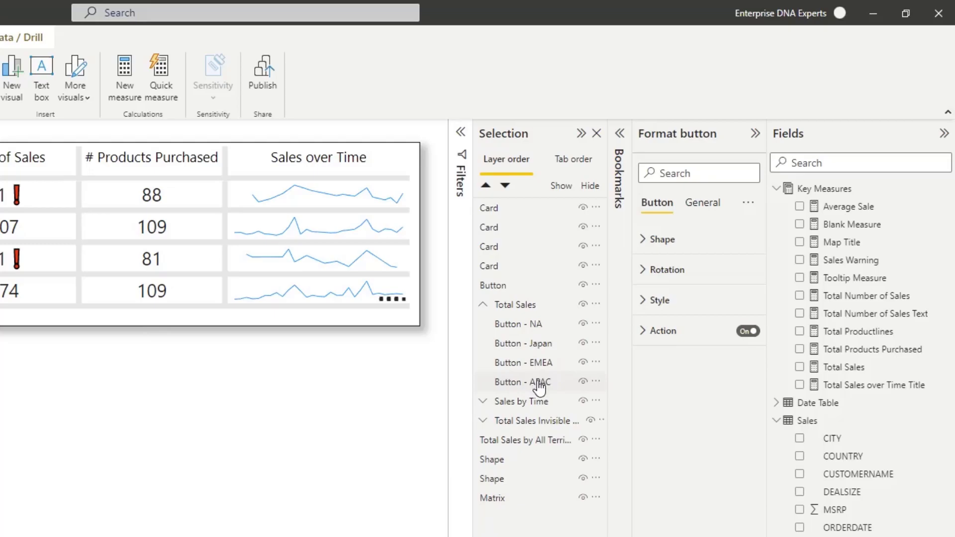
click(539, 384)
click(533, 344)
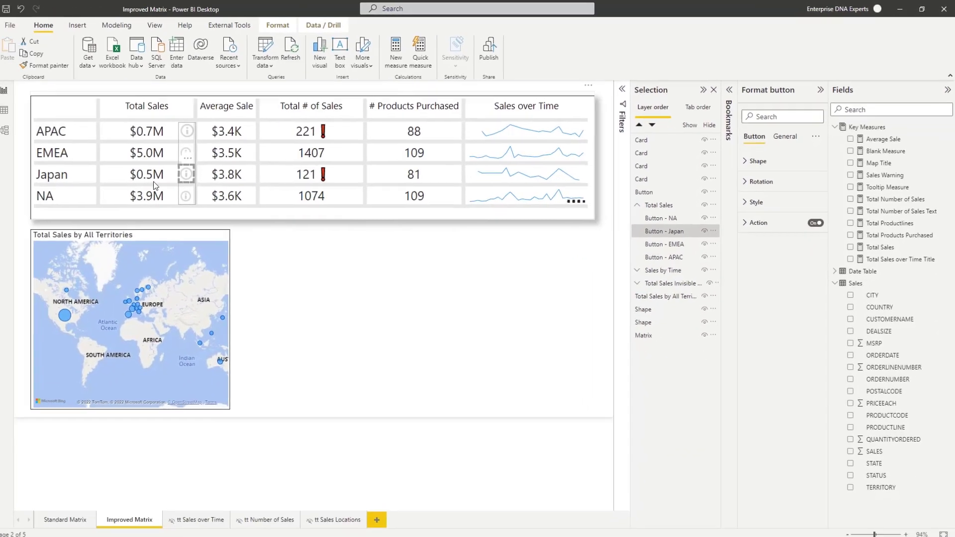
Insert an Information button, place it right of the map, and shrink it to its icon
click(83, 24)
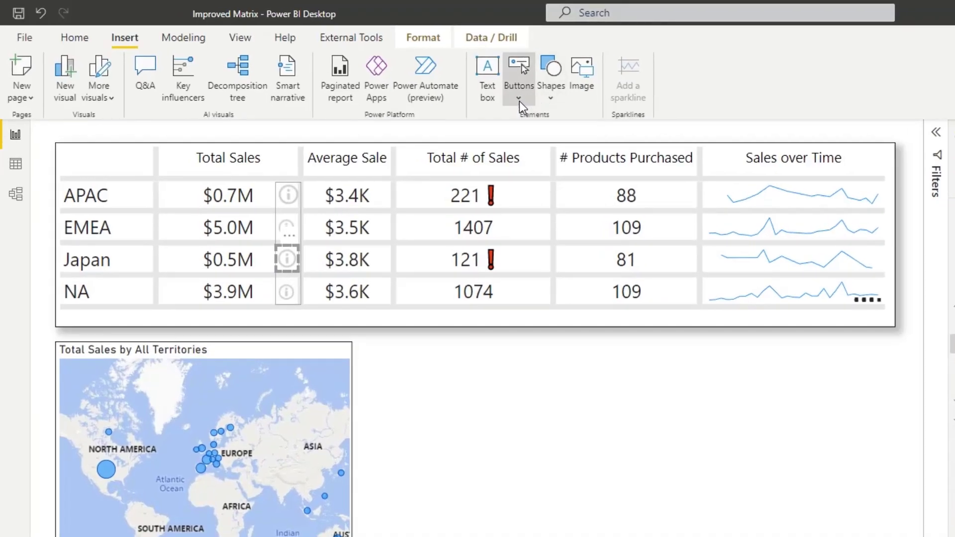
click(487, 85)
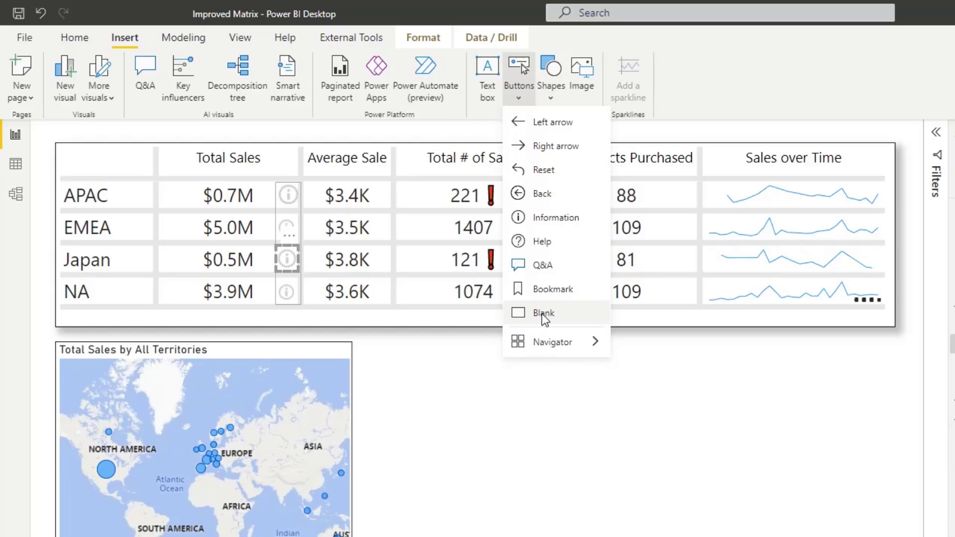
click(535, 219)
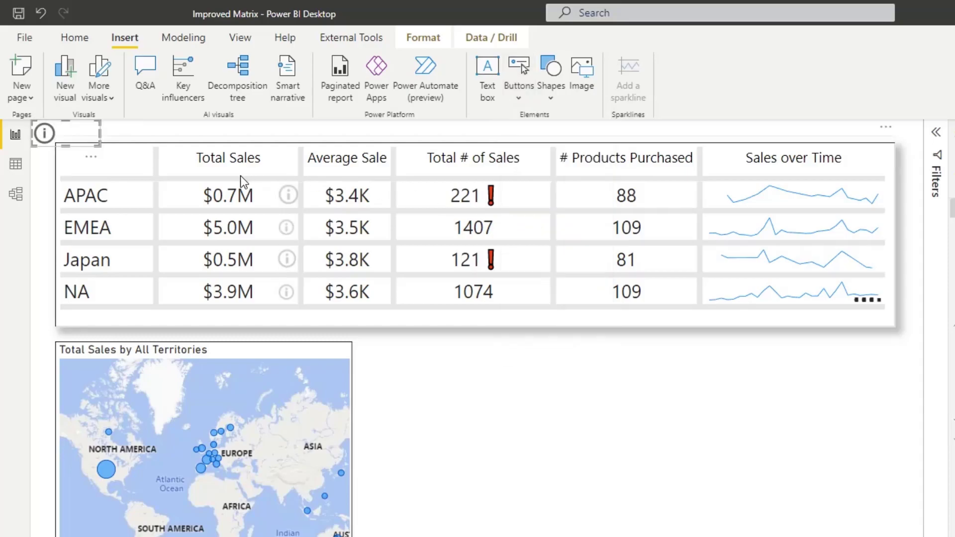
drag(40, 139, 245, 318)
drag(418, 456, 531, 447)
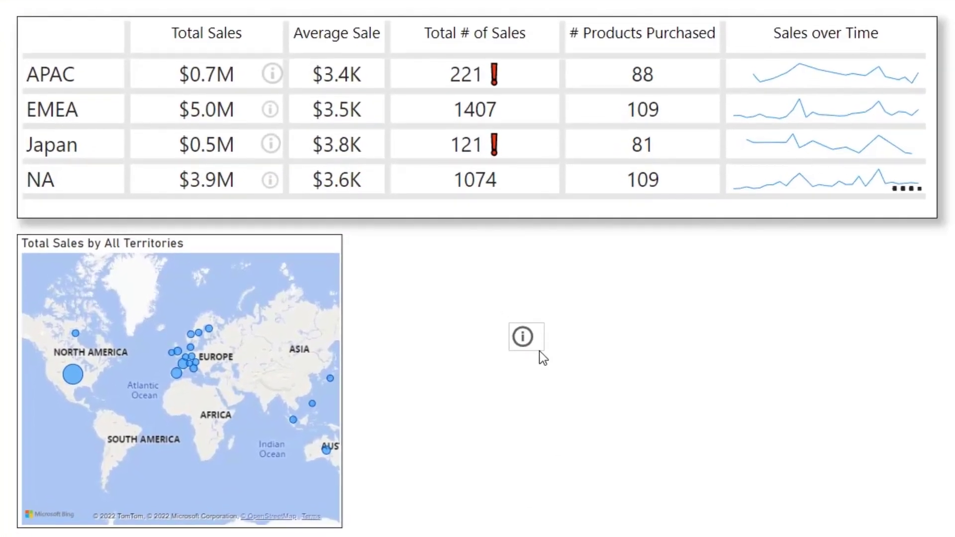
click(518, 335)
mouse_move(518, 335)
mouse_down()
mouse_move(466, 299)
mouse_move(527, 336)
mouse_up()
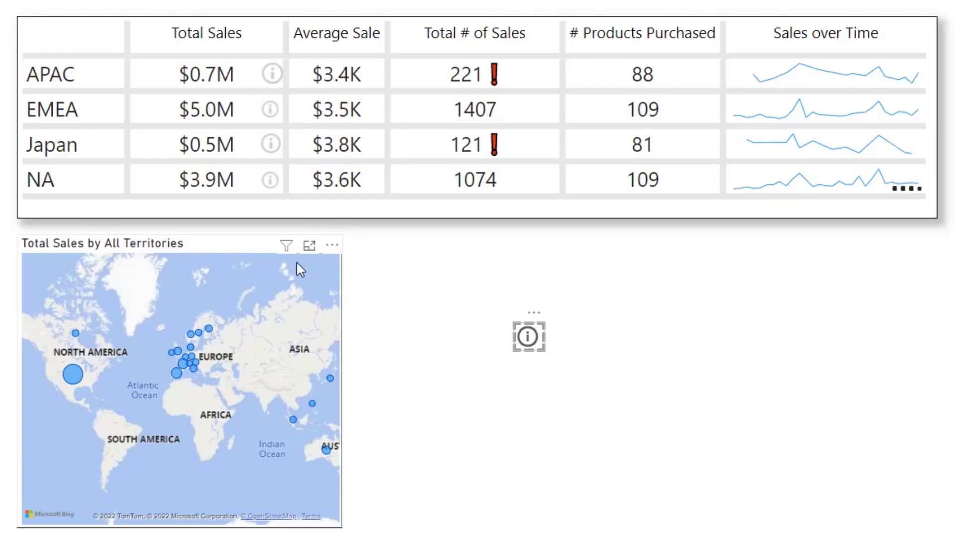
click(216, 246)
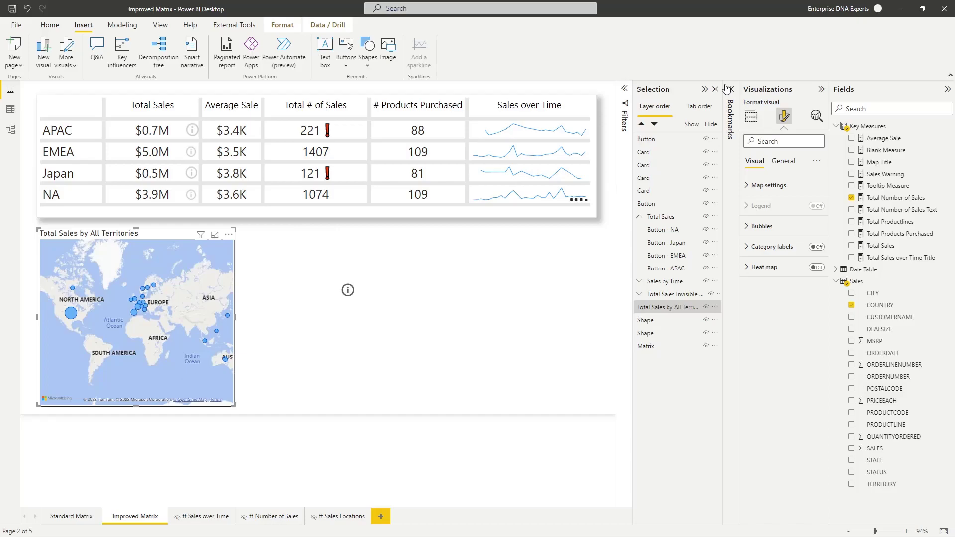
Apply the Total Sales by APAC and Total Sales by Japan bookmarks
click(625, 90)
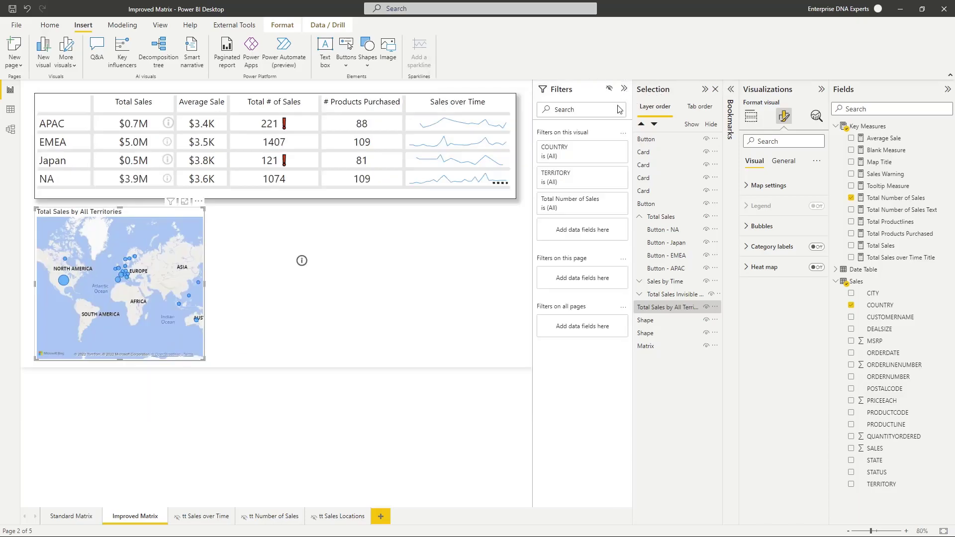
click(720, 90)
click(730, 90)
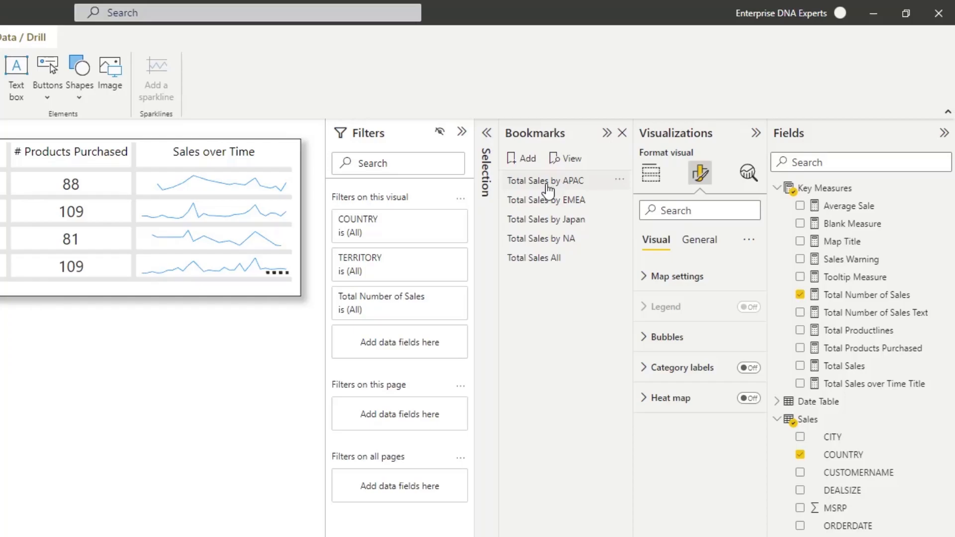
click(548, 189)
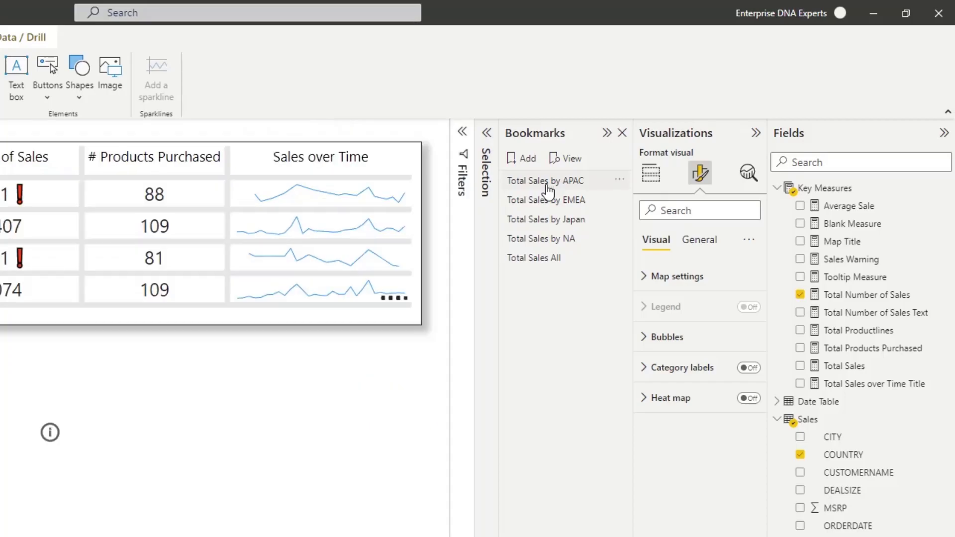
click(551, 225)
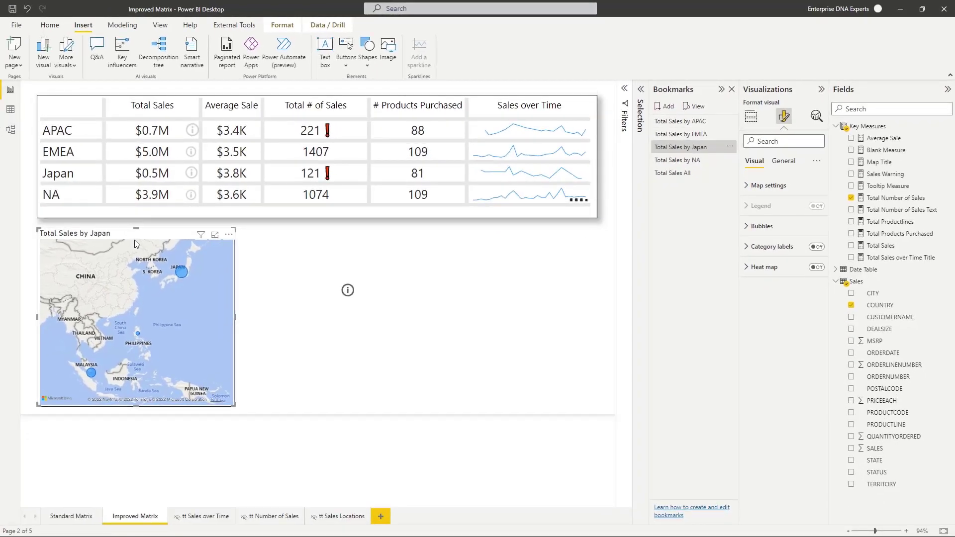
Apply the Total Sales by NA bookmark and check the map's TERRITORY filter values
click(625, 89)
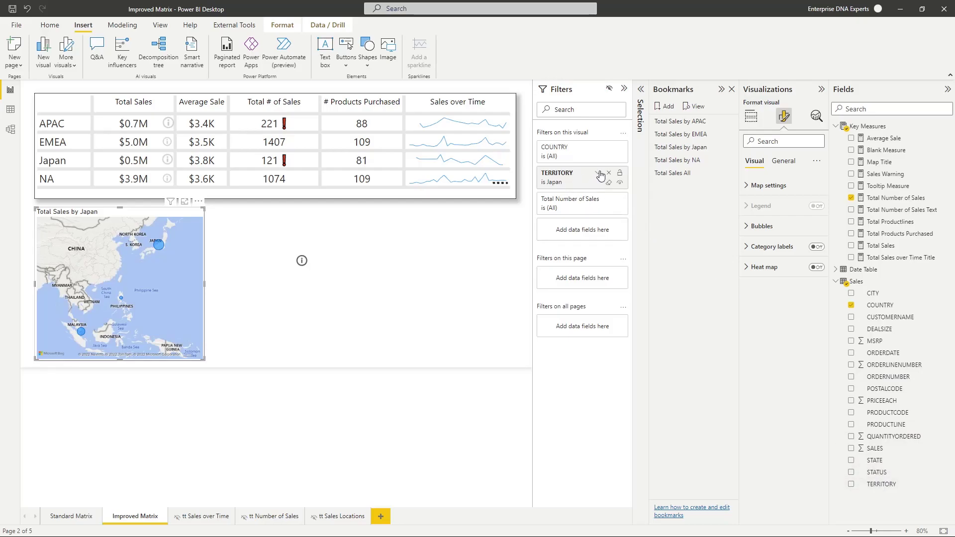
click(597, 174)
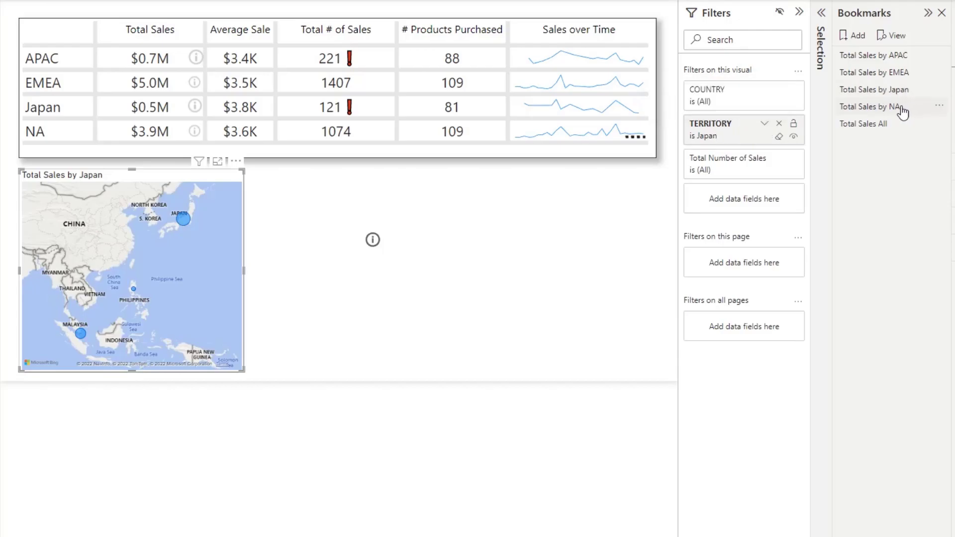
click(874, 107)
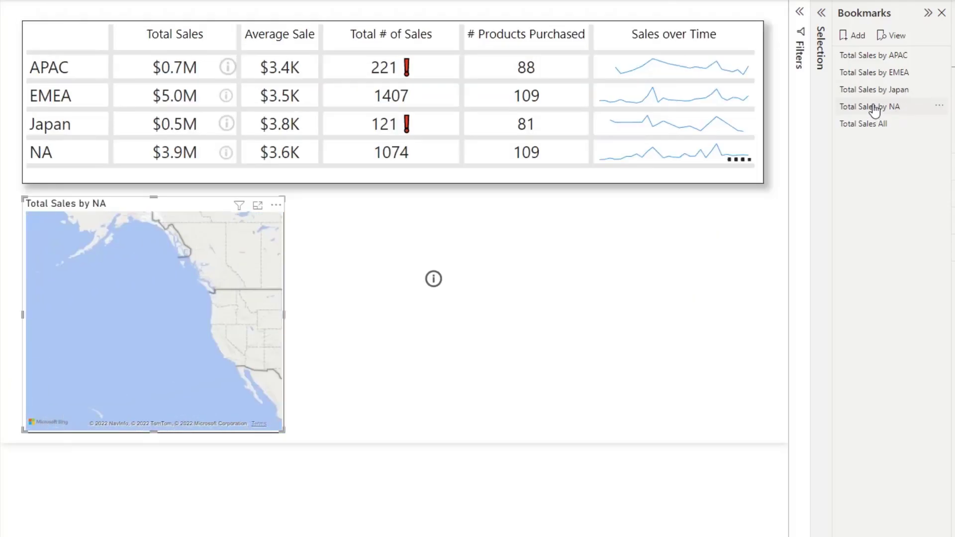
click(802, 13)
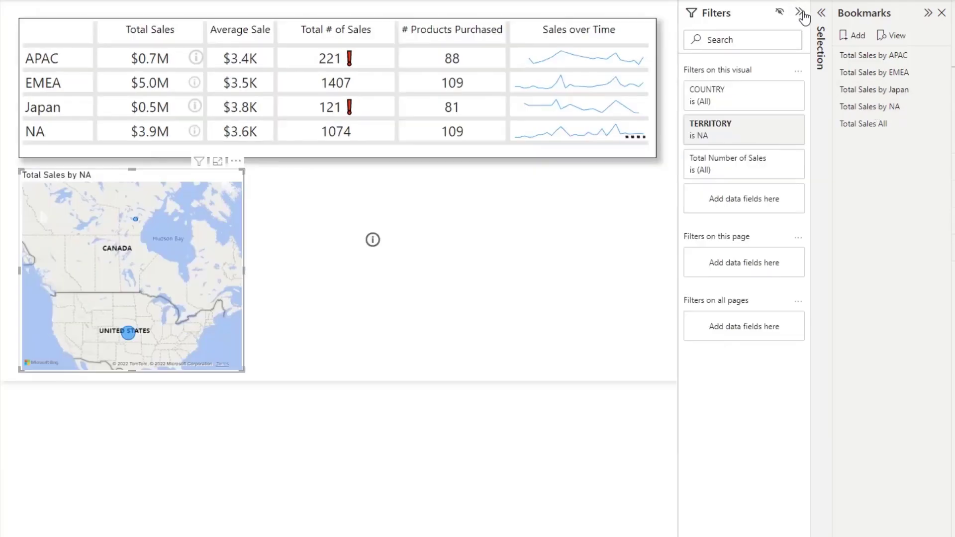
click(719, 130)
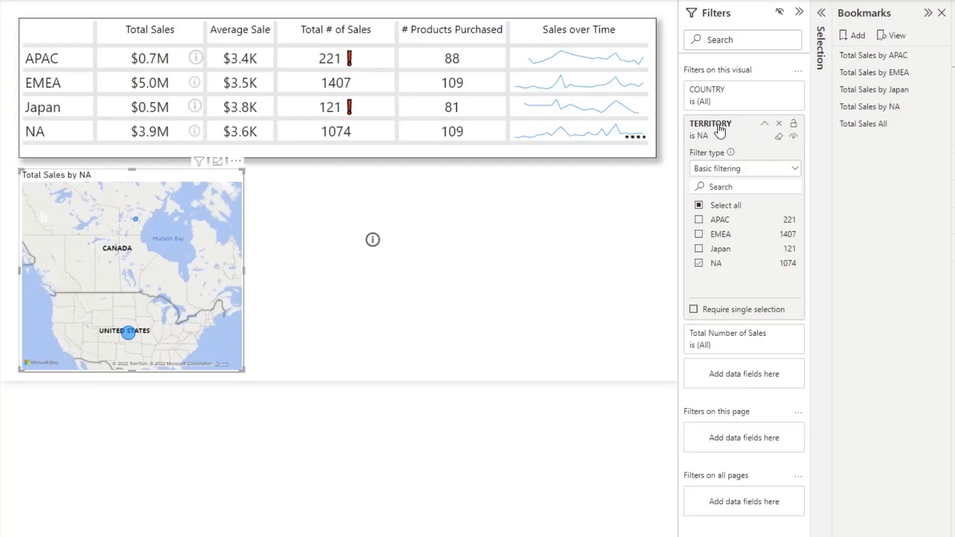
Confirm the NA row's info button action links to the Total Sales by NA bookmark
click(721, 130)
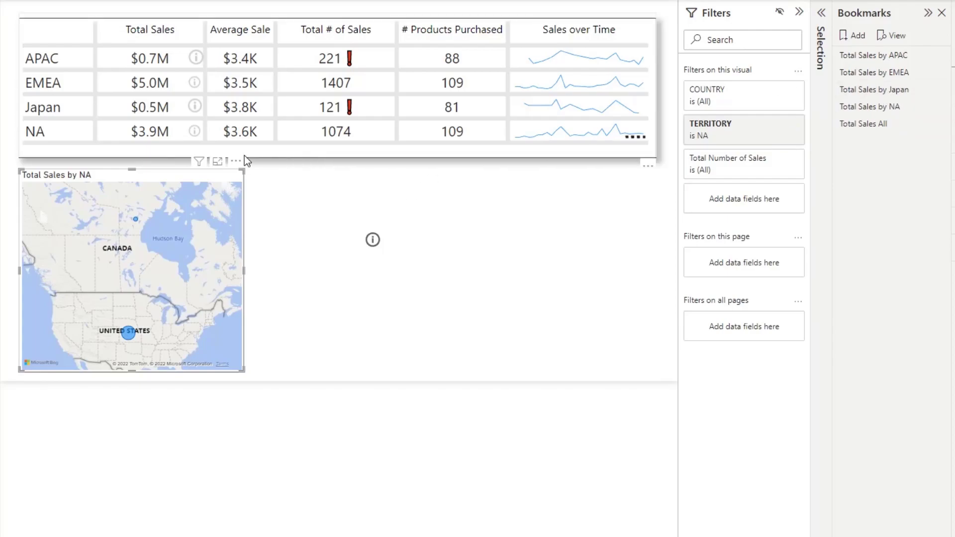
click(194, 133)
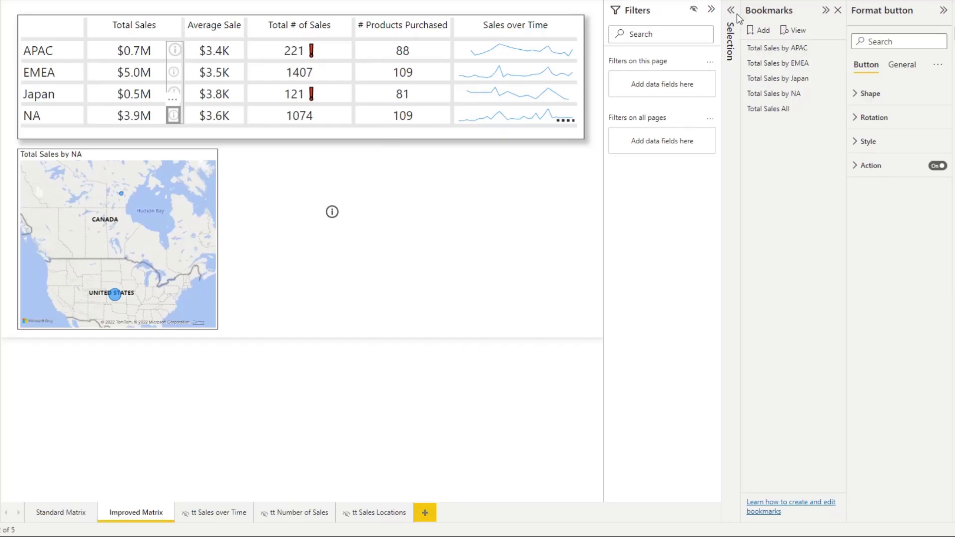
click(712, 9)
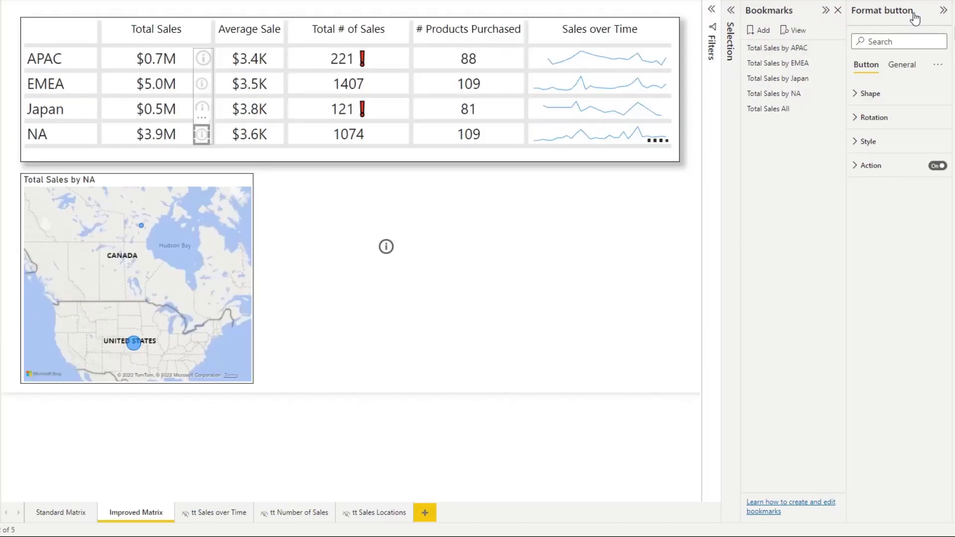
click(870, 171)
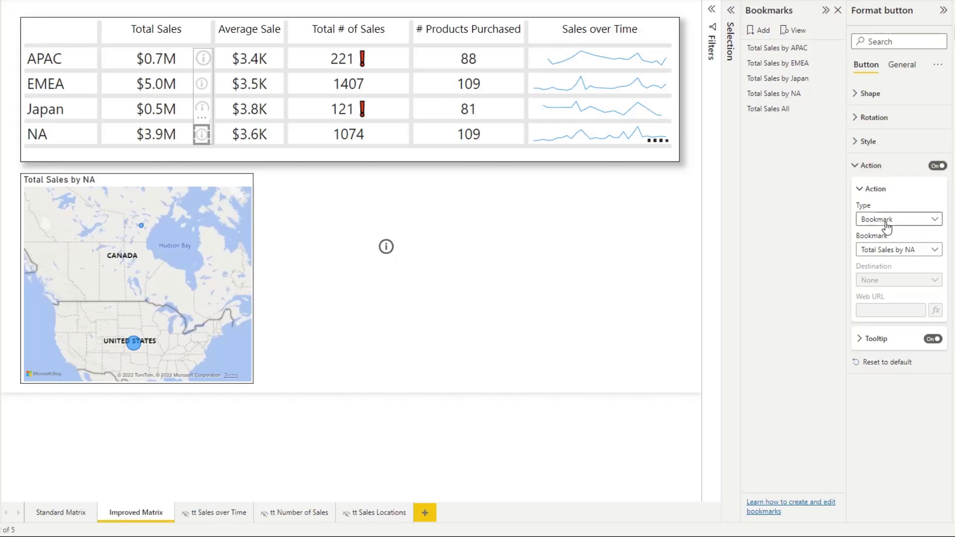
click(885, 252)
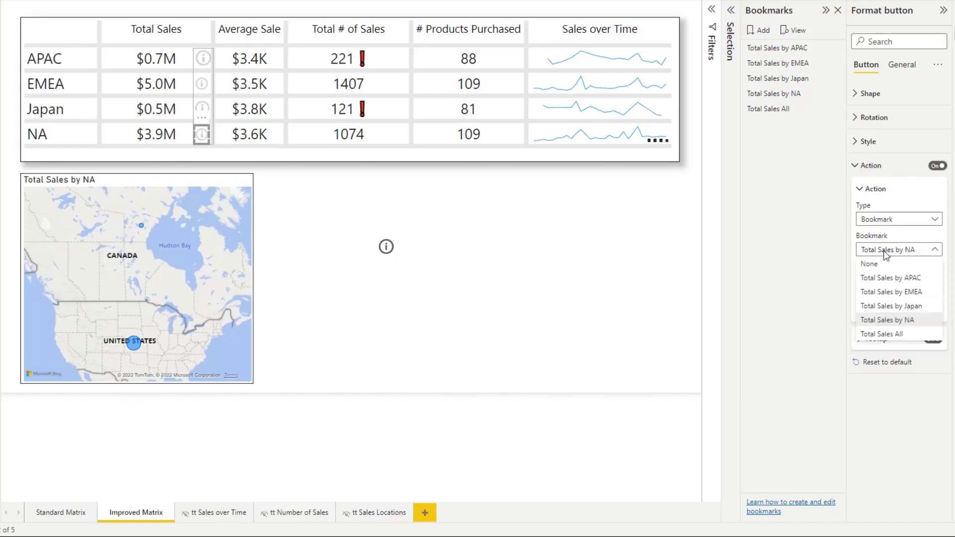
click(891, 321)
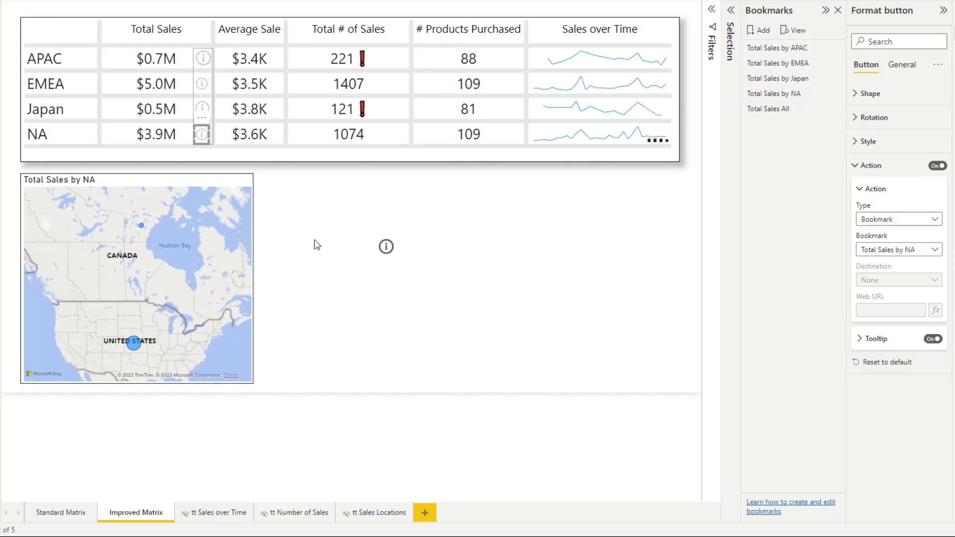
drag(334, 212, 461, 308)
Delete the stray information button, visit tt Sales over Time, and return to Improved Matrix
key(Delete)
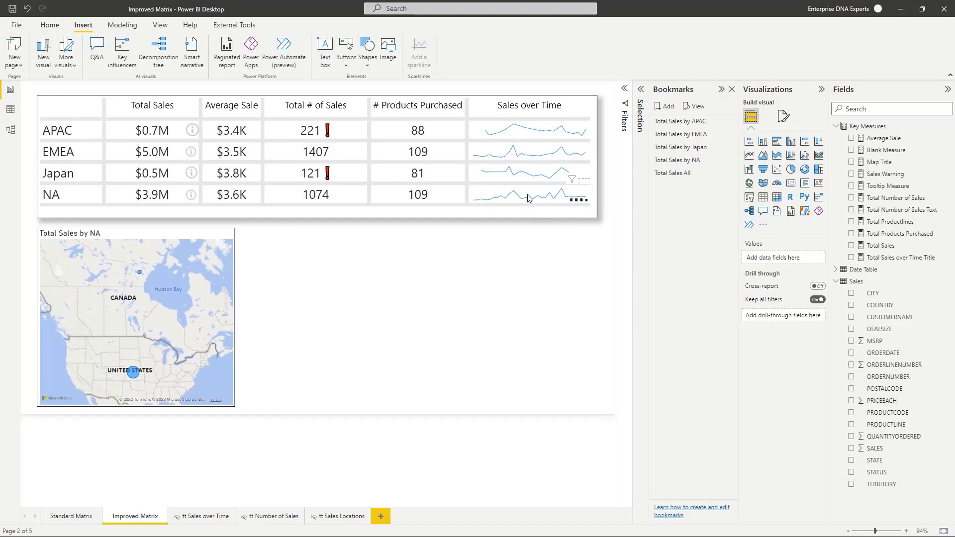
mouse_move(529, 198)
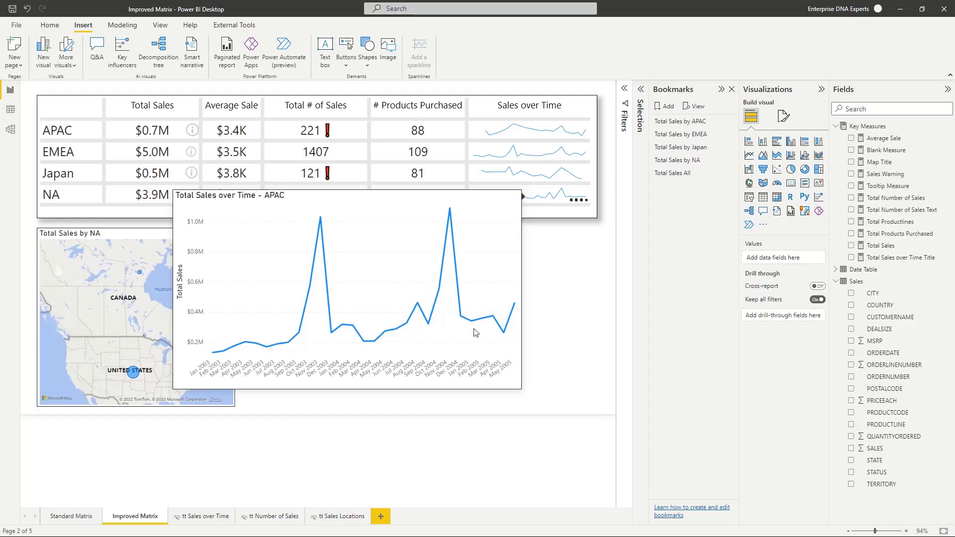
click(187, 517)
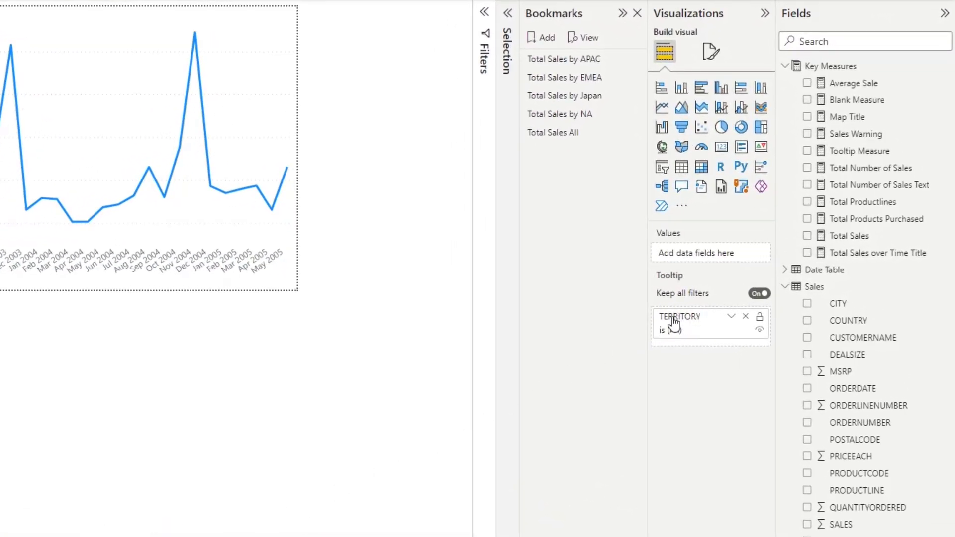
click(147, 512)
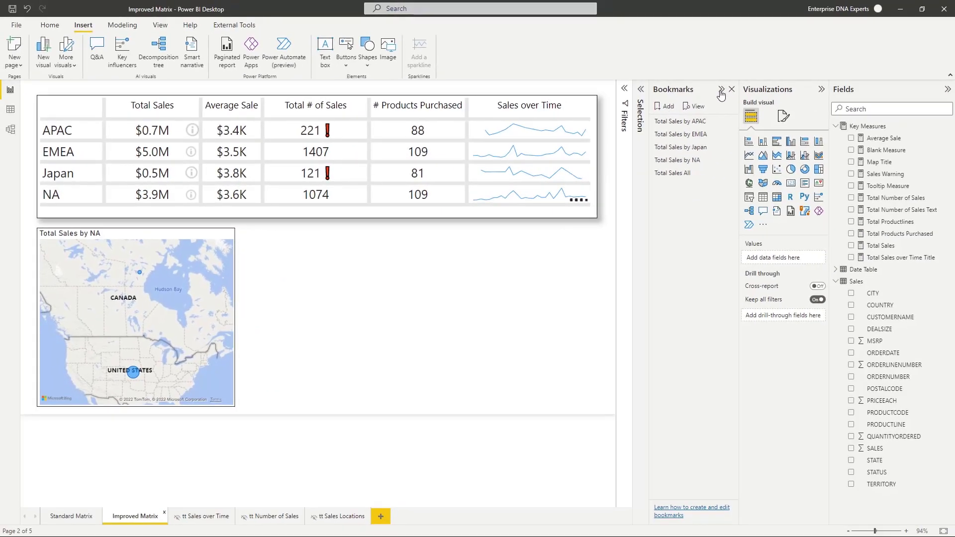
Expand the Sales by Time layer group and inspect its APAC, EMEA and Japan overlay cards
click(905, 52)
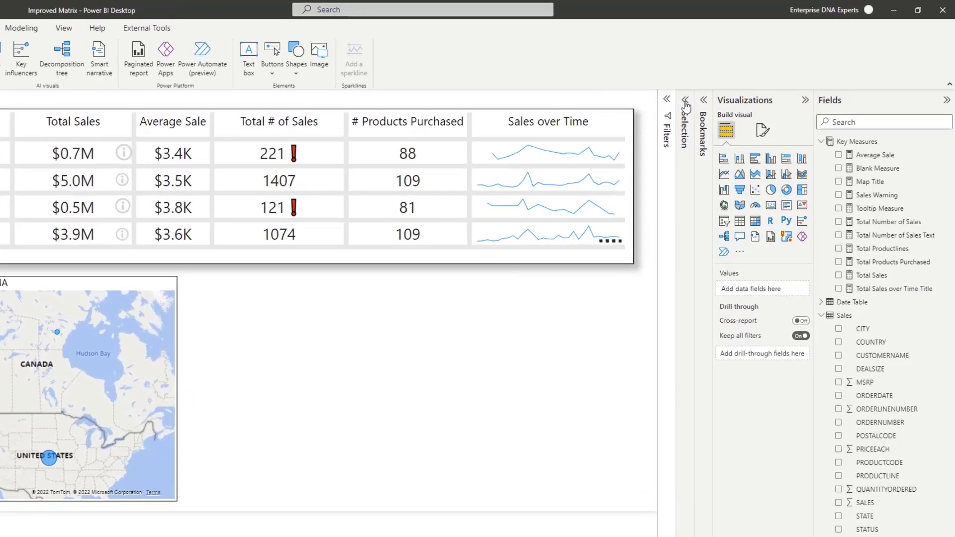
click(715, 112)
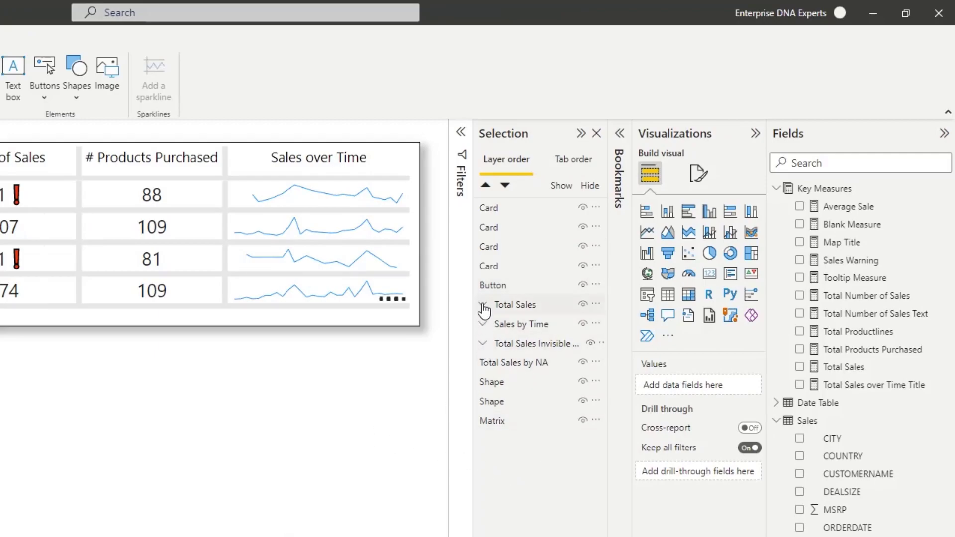
click(488, 326)
click(484, 324)
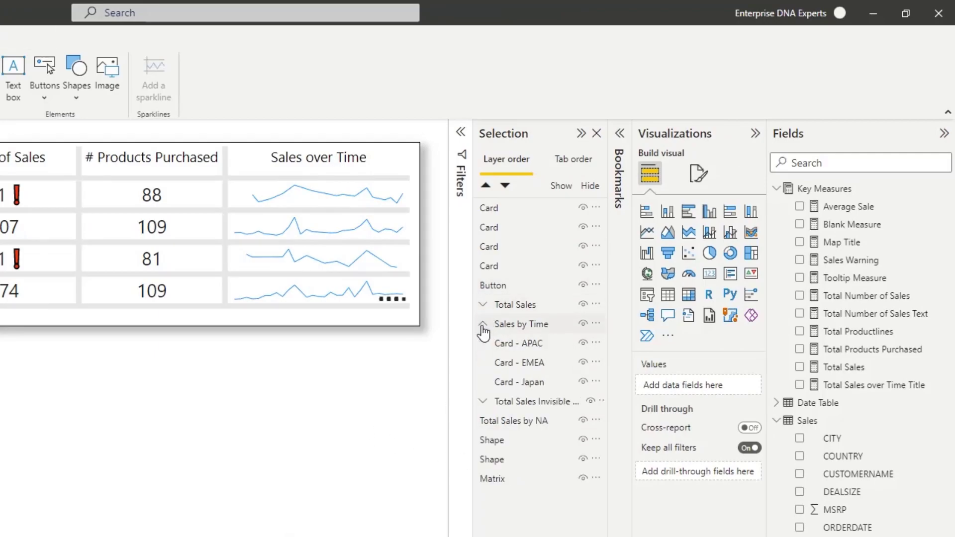
click(515, 348)
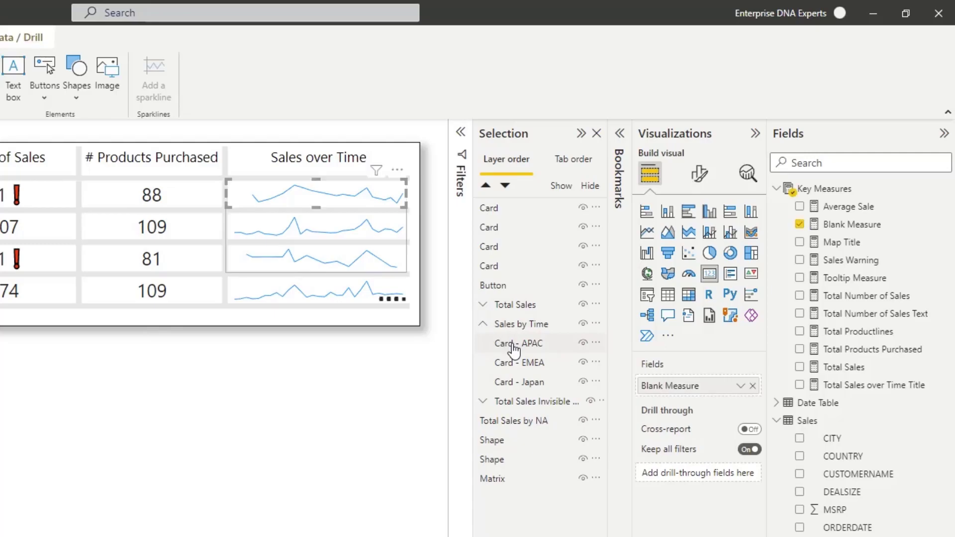
click(530, 367)
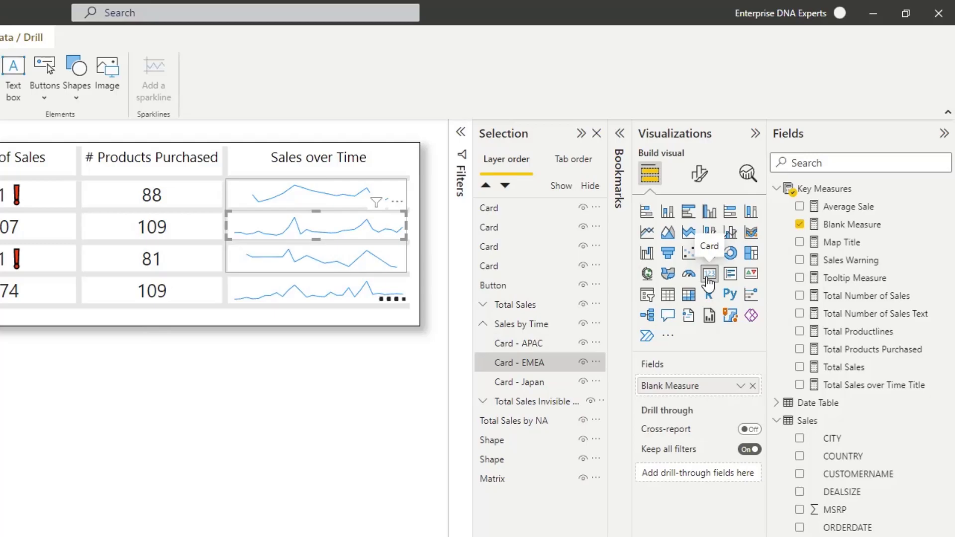
click(513, 366)
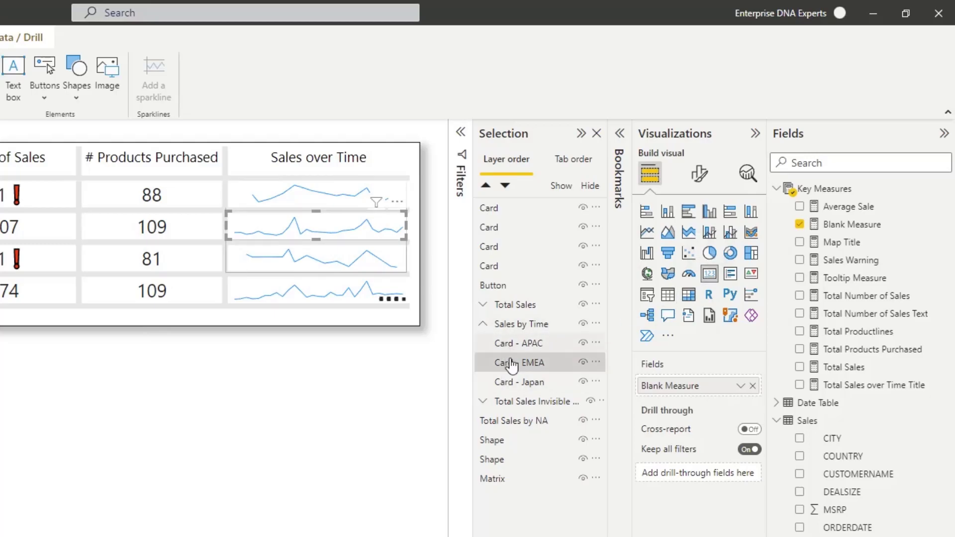
click(509, 382)
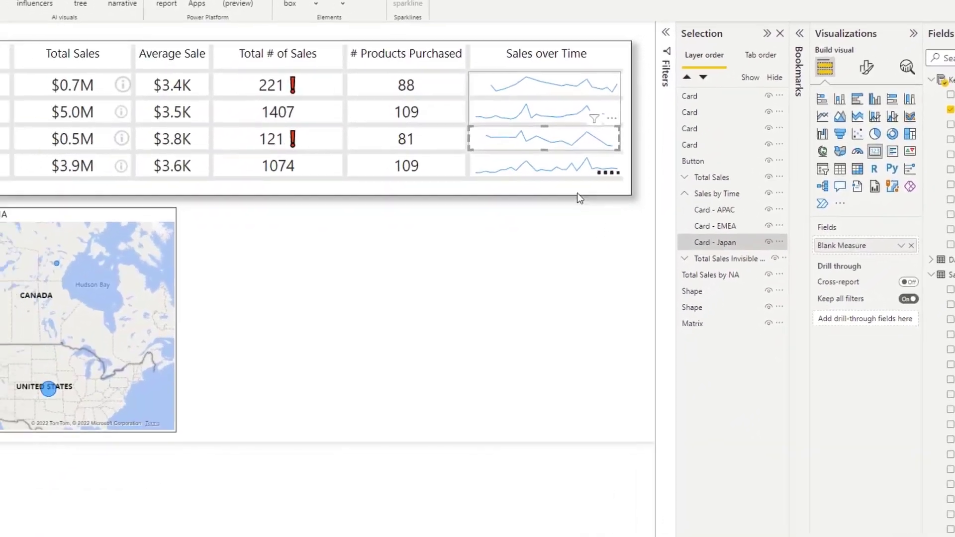
mouse_move(547, 167)
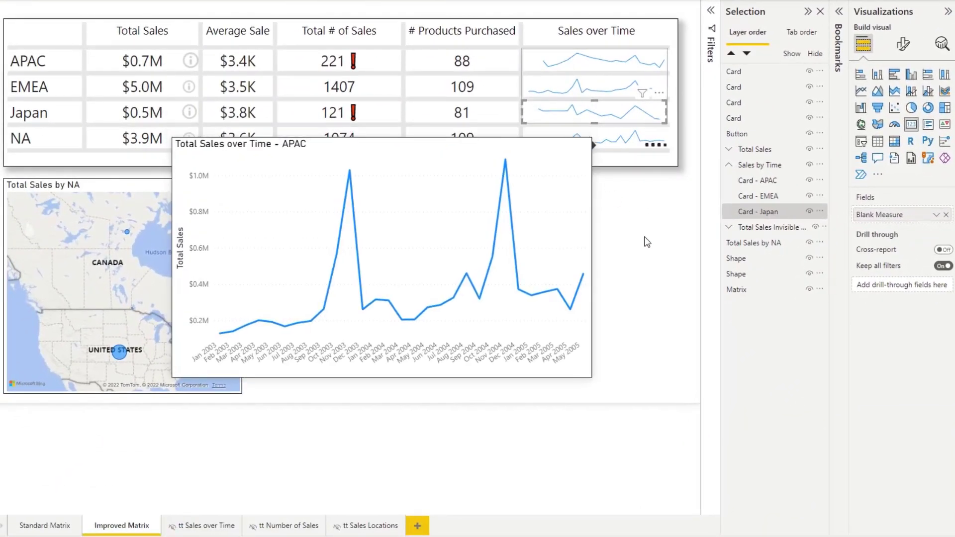
Delete the four ungrouped Card layers, starting with the one over the NA sparkline
click(597, 141)
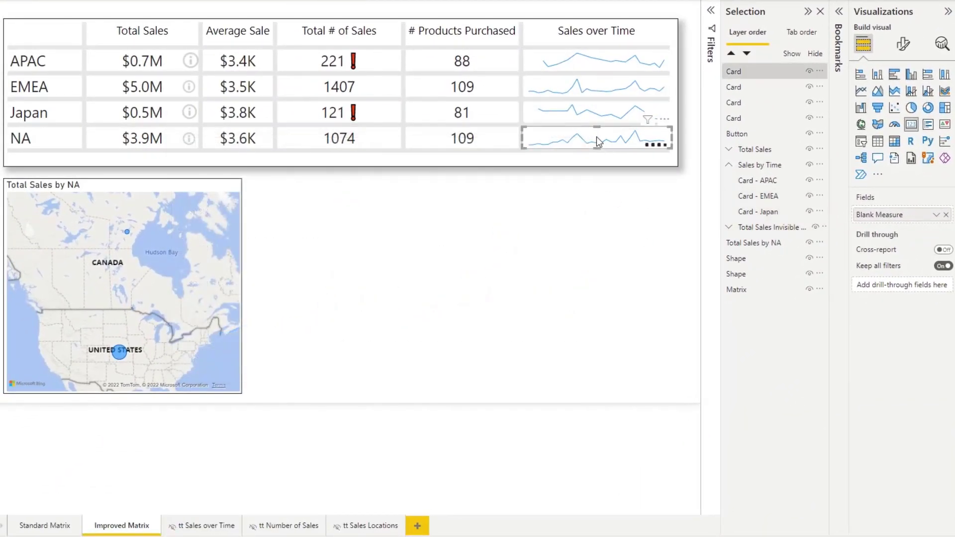
mouse_move(574, 119)
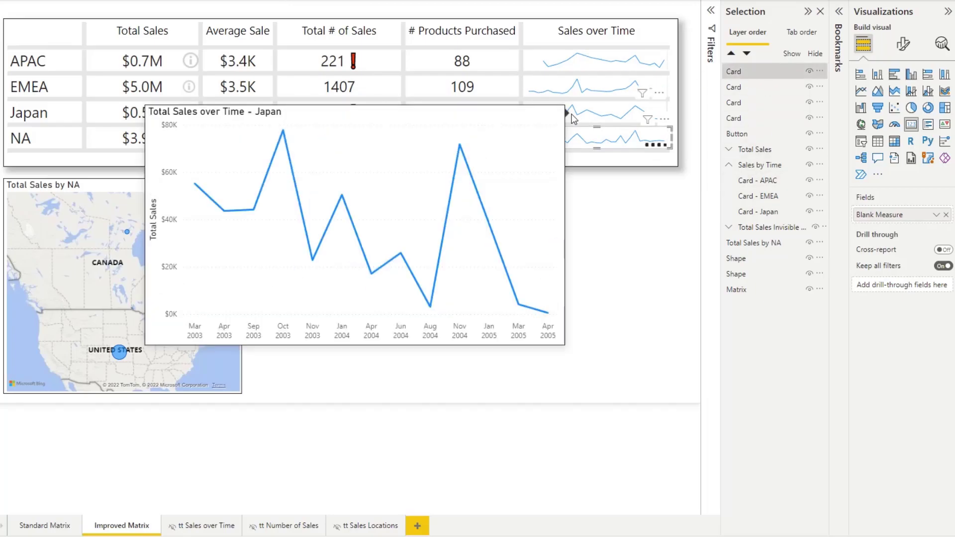
key(Delete)
mouse_move(591, 139)
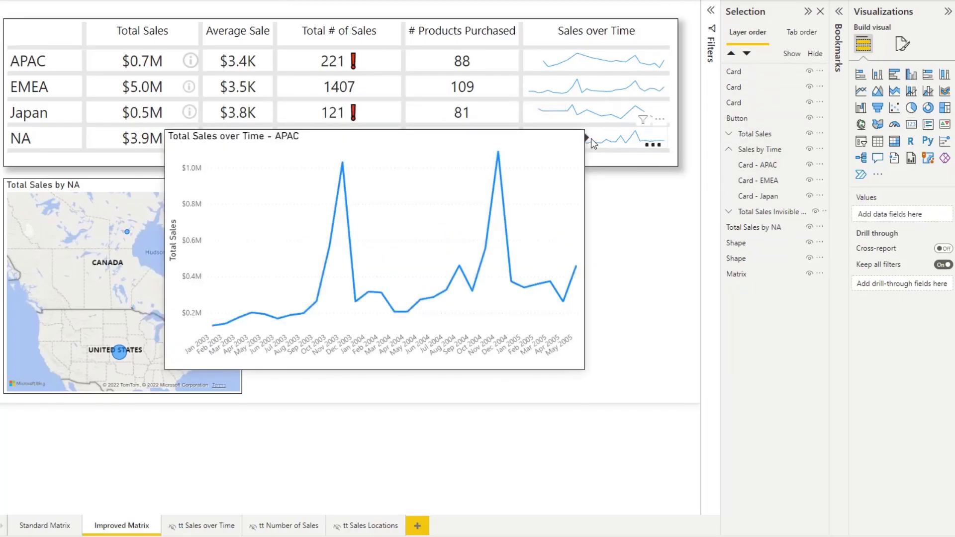
click(748, 73)
key(Delete)
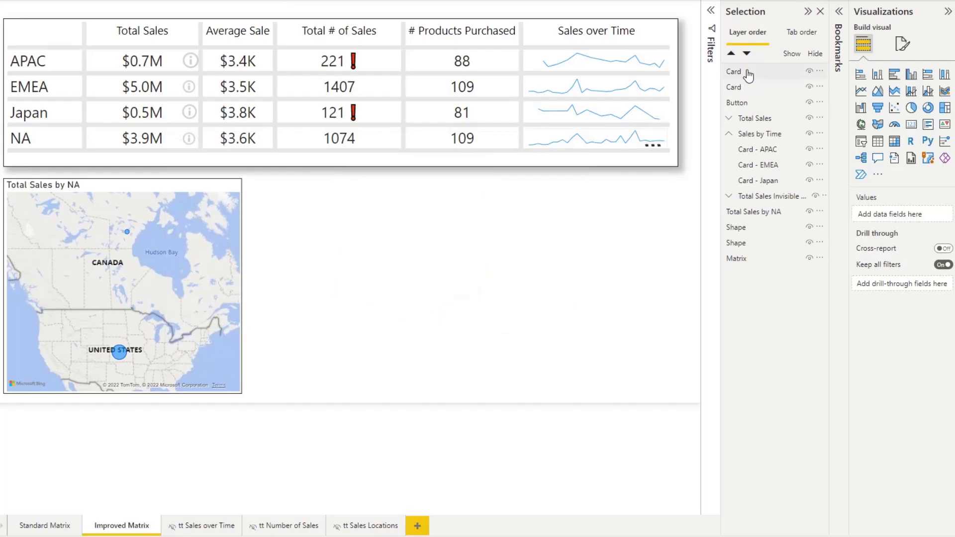
click(766, 71)
key(Delete)
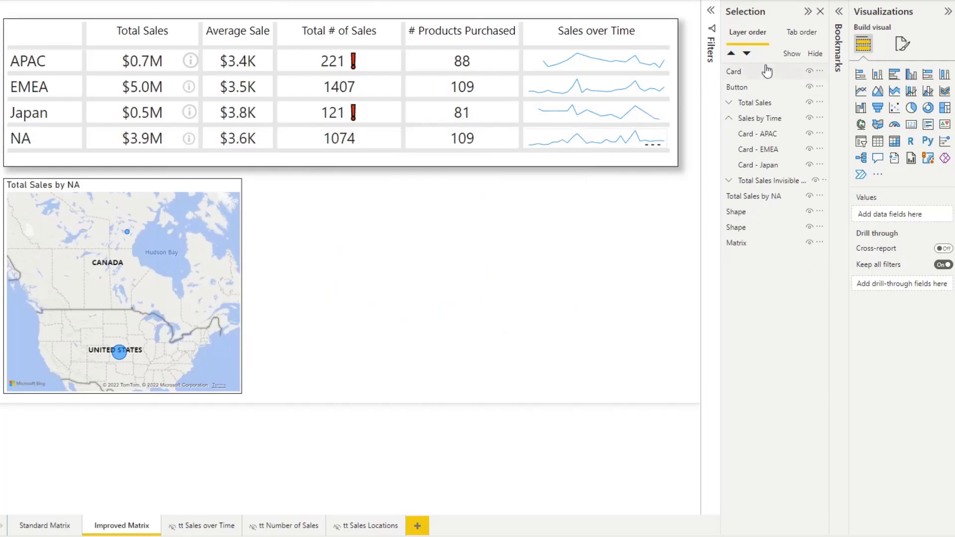
click(764, 72)
key(Delete)
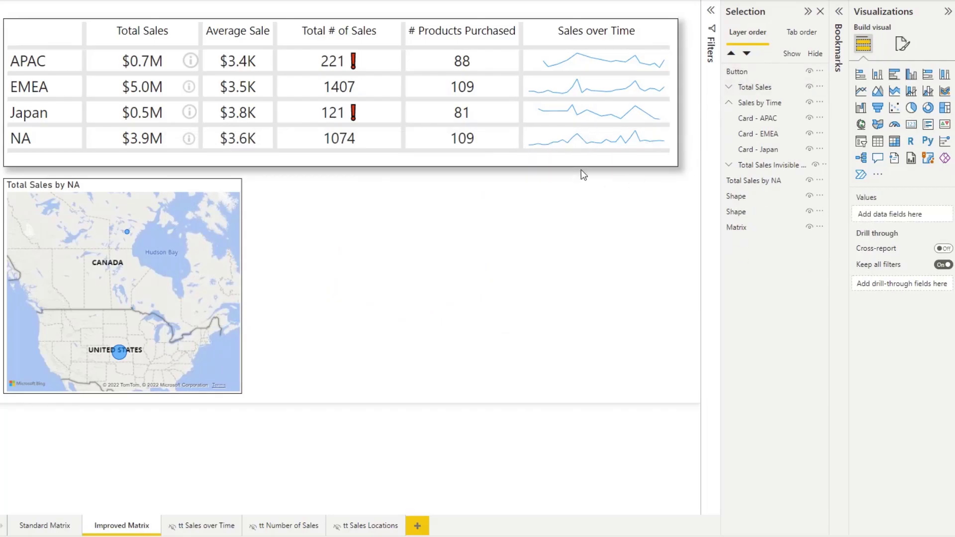
Add a Card sized over the NA sparkline cell showing Blank Measure
click(911, 124)
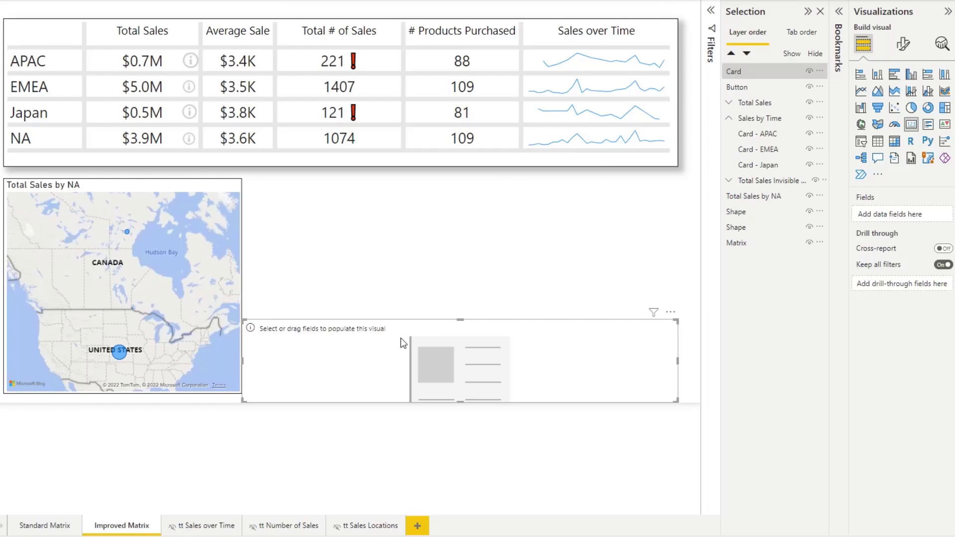
drag(243, 321, 522, 128)
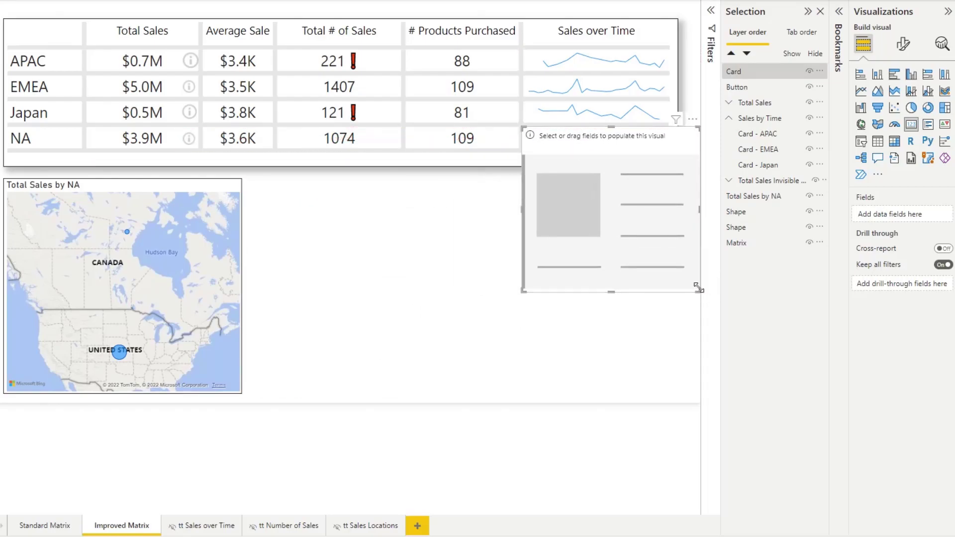
drag(698, 287, 667, 146)
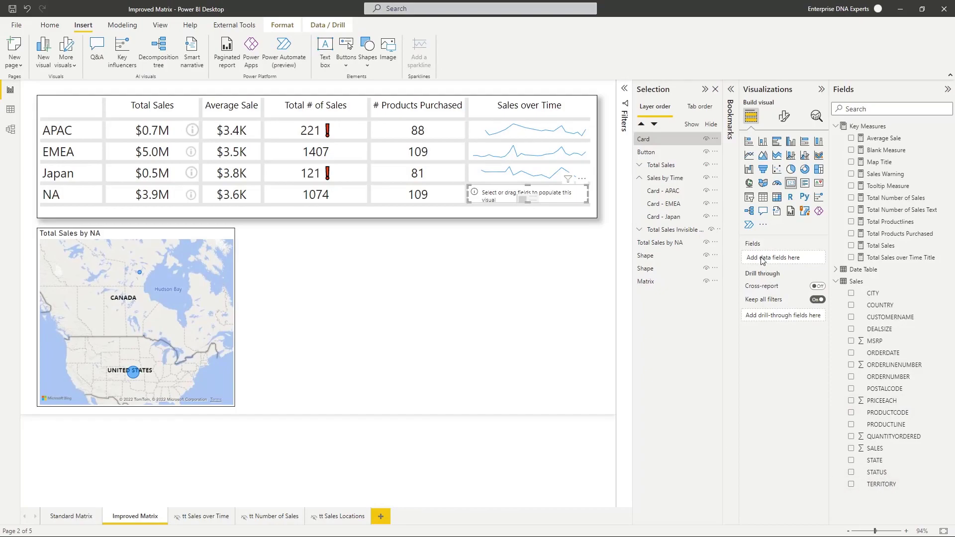
click(879, 151)
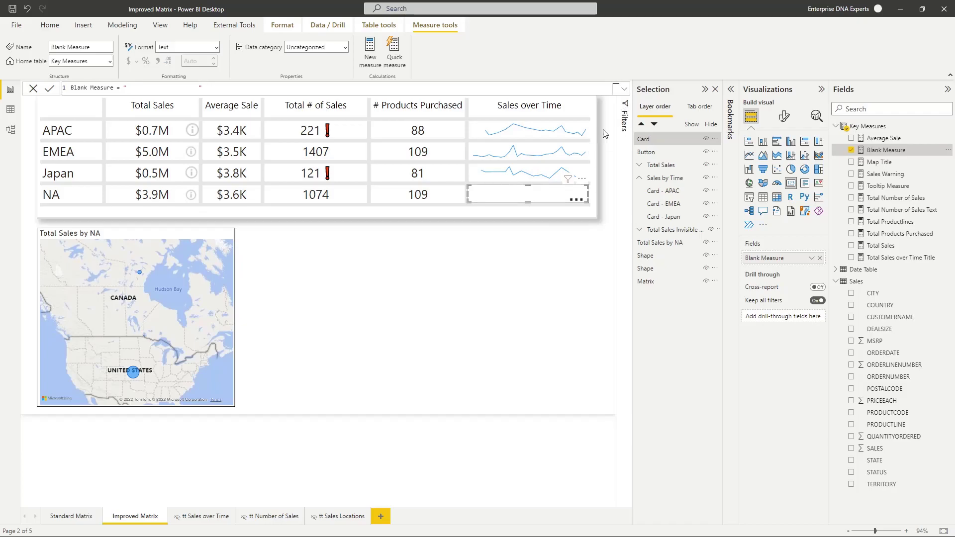
Filter the new card by TERRITORY to NA
click(624, 119)
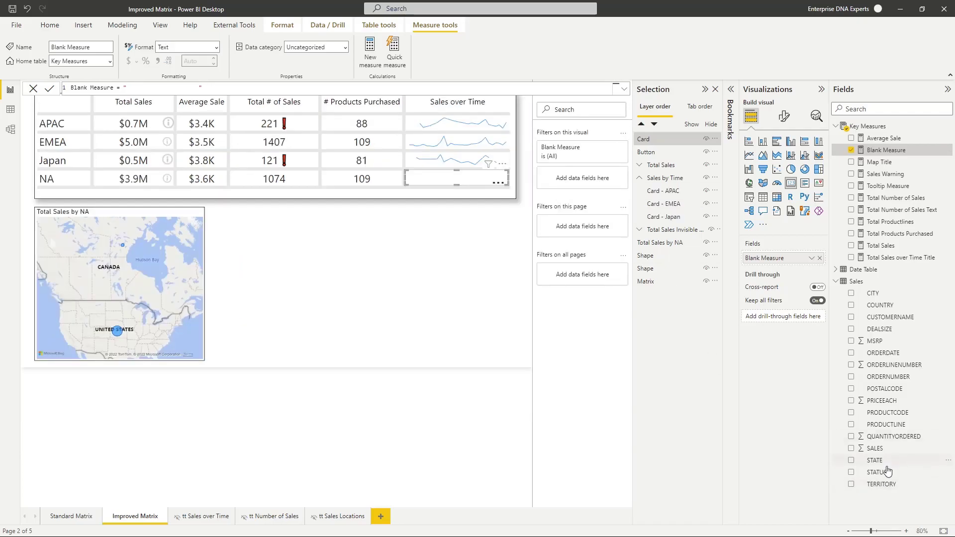
drag(880, 486, 590, 179)
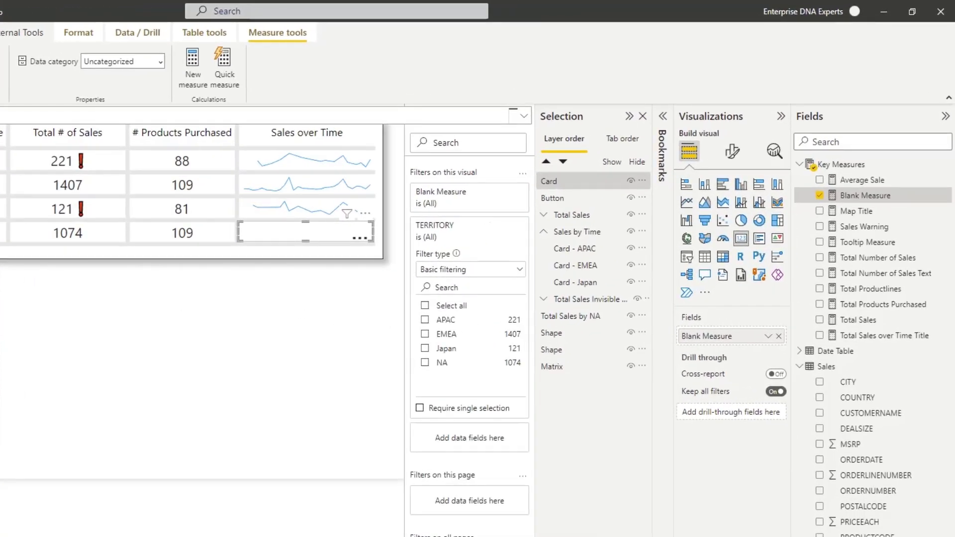
click(425, 363)
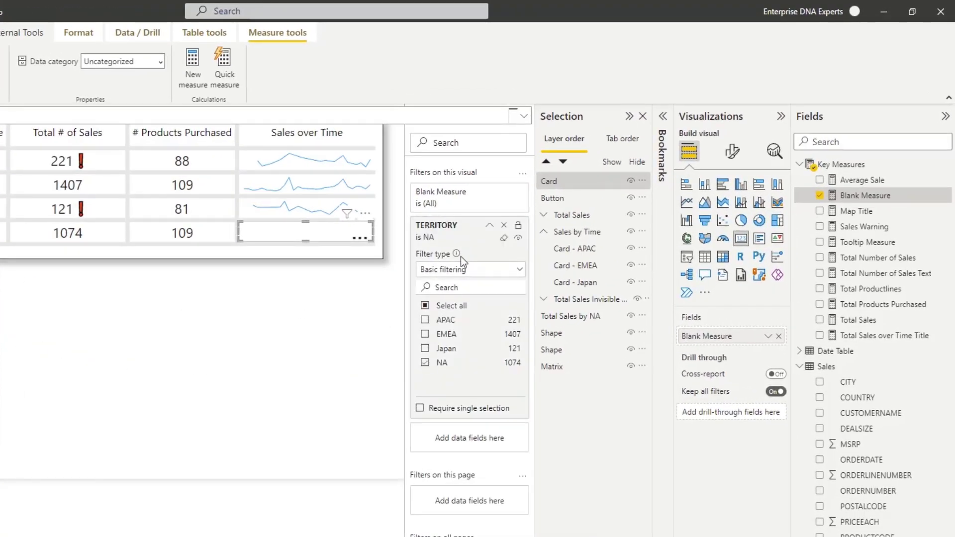
Turn on the card's tooltip with page tt Sales over Time and test it on hover
click(732, 153)
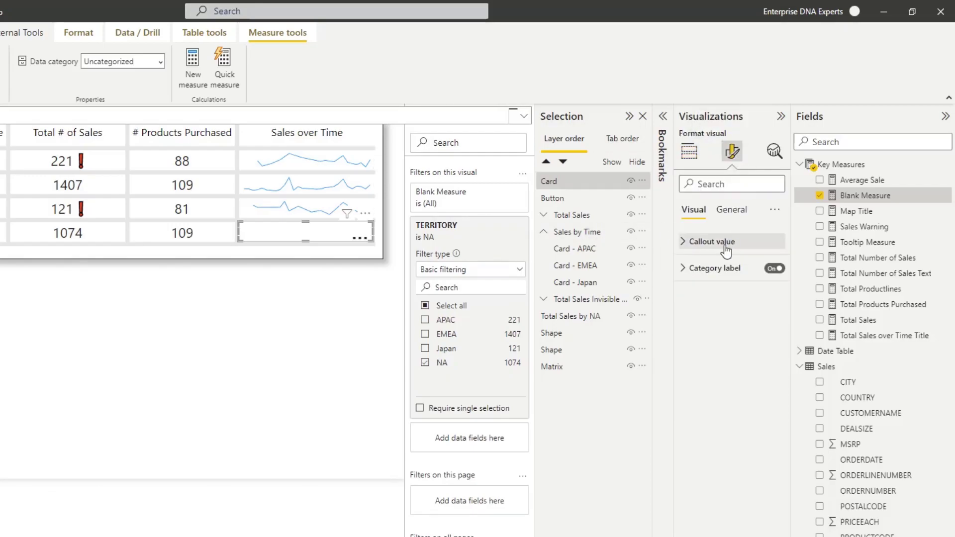
click(734, 211)
click(777, 351)
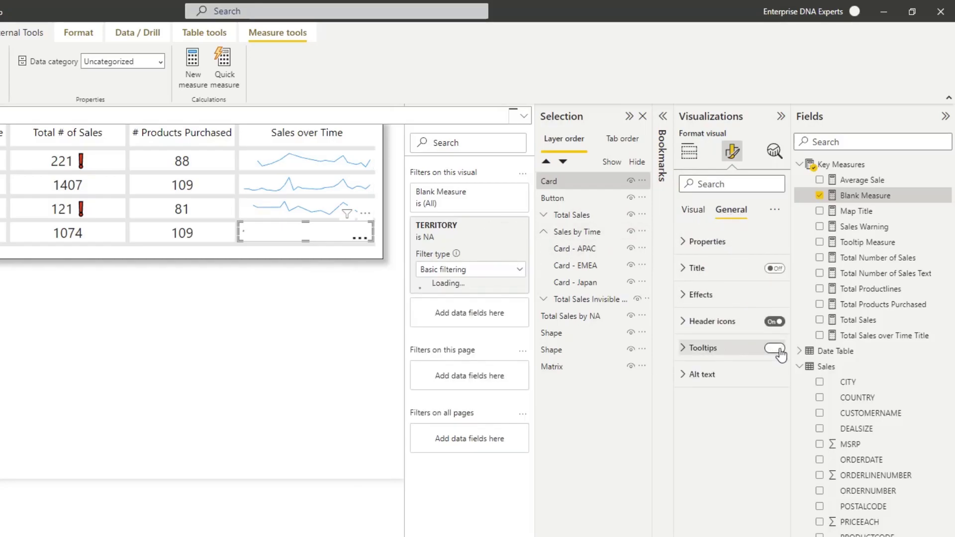
click(703, 348)
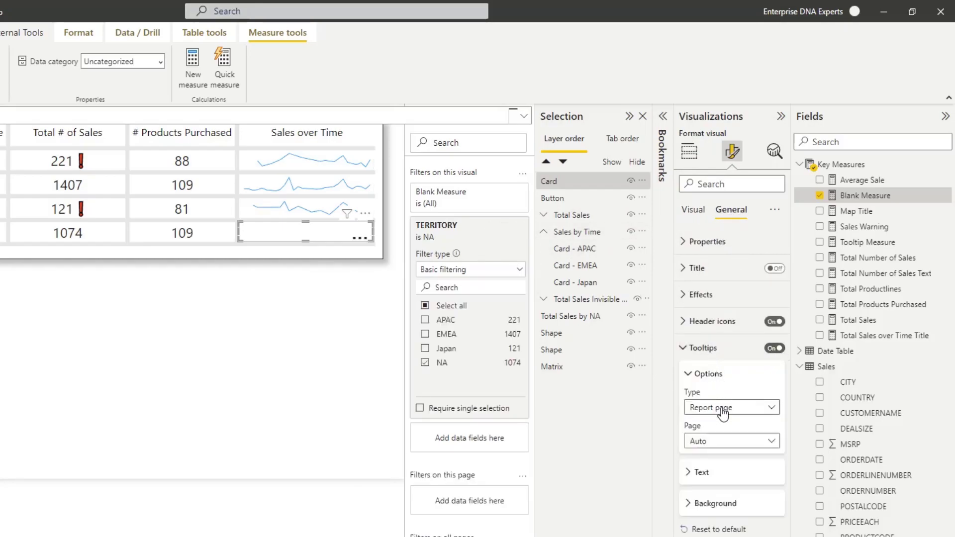
click(717, 445)
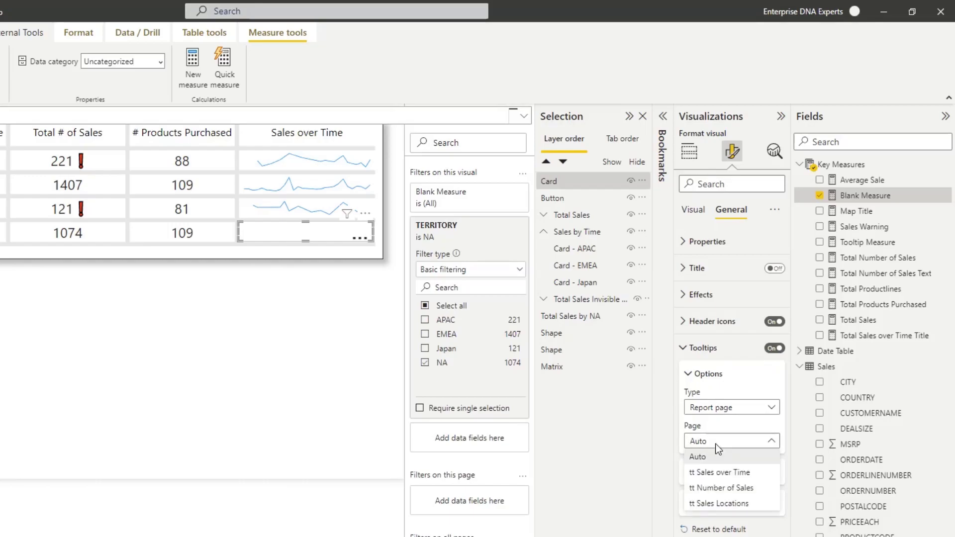
click(724, 477)
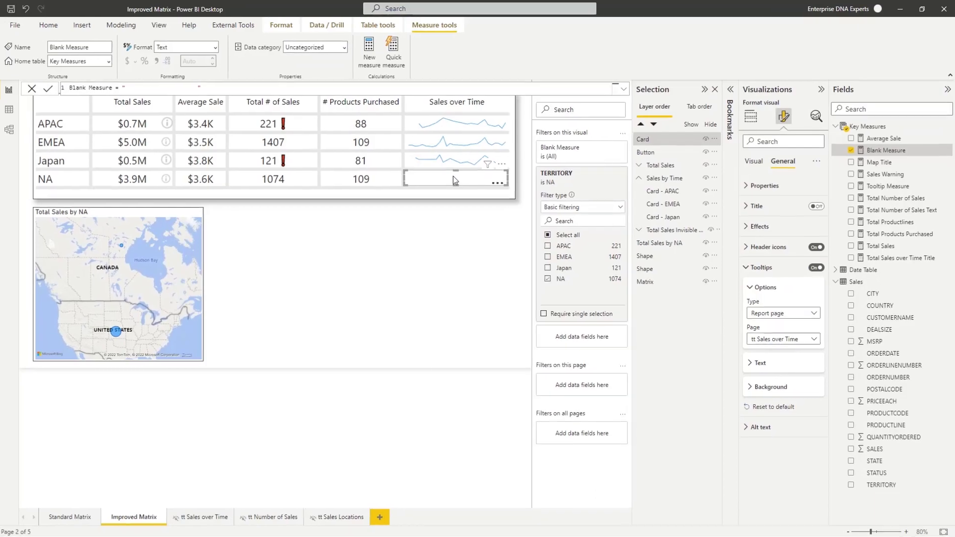
mouse_move(357, 229)
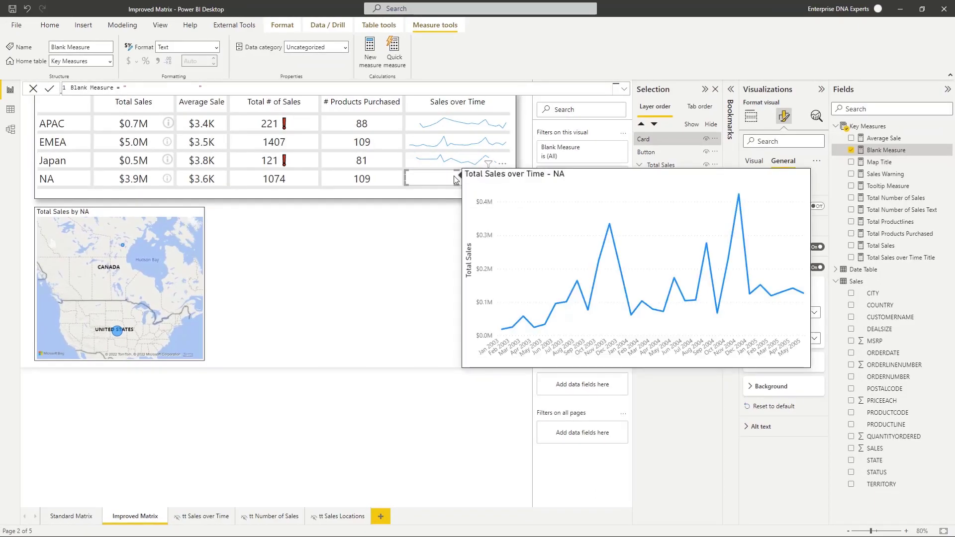
Select the card over NA's Sales over Time cell and set its background transparency to 100%
click(432, 239)
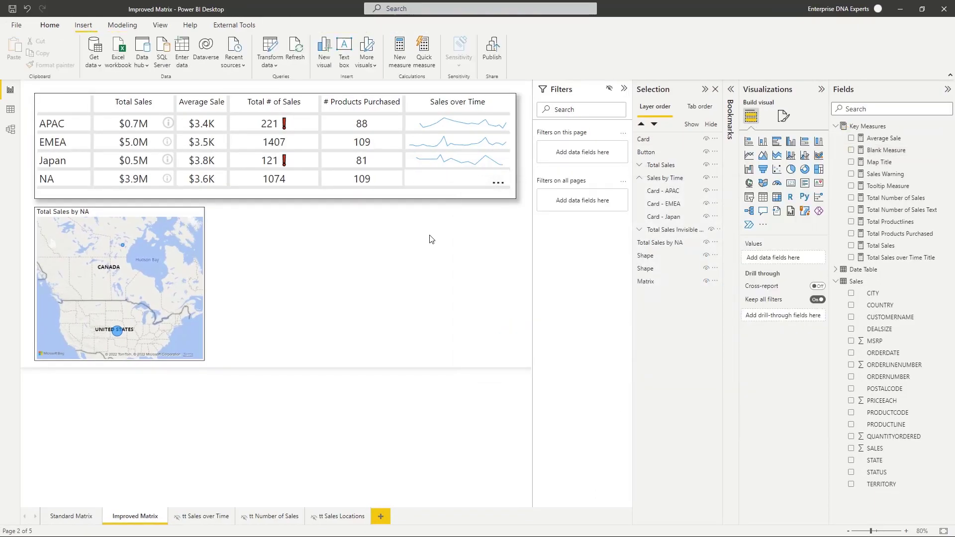
mouse_move(463, 180)
click(444, 185)
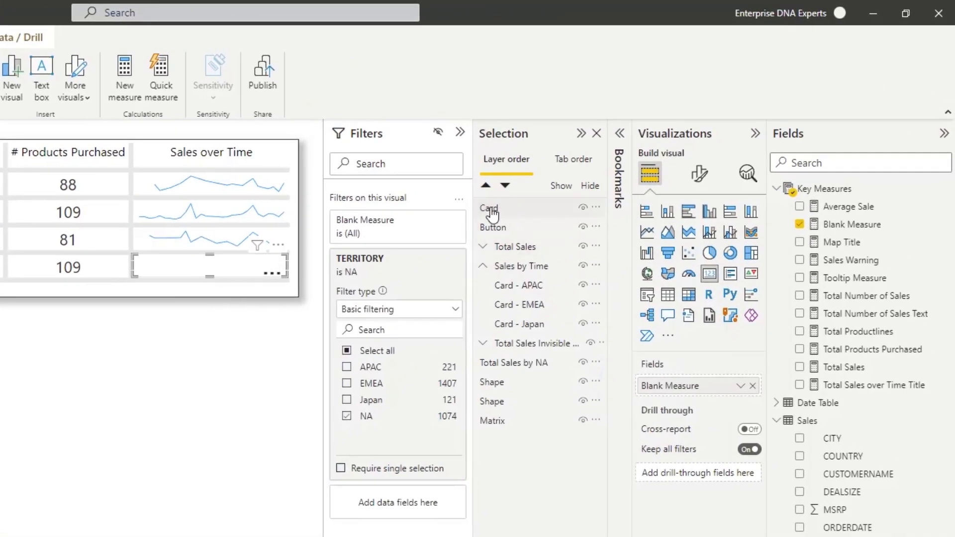
click(492, 209)
click(698, 183)
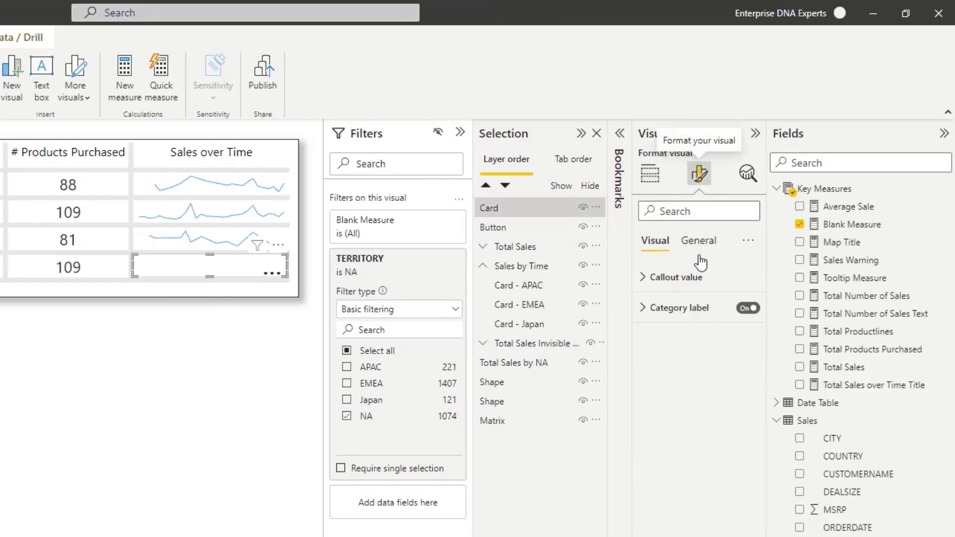
click(697, 240)
click(666, 338)
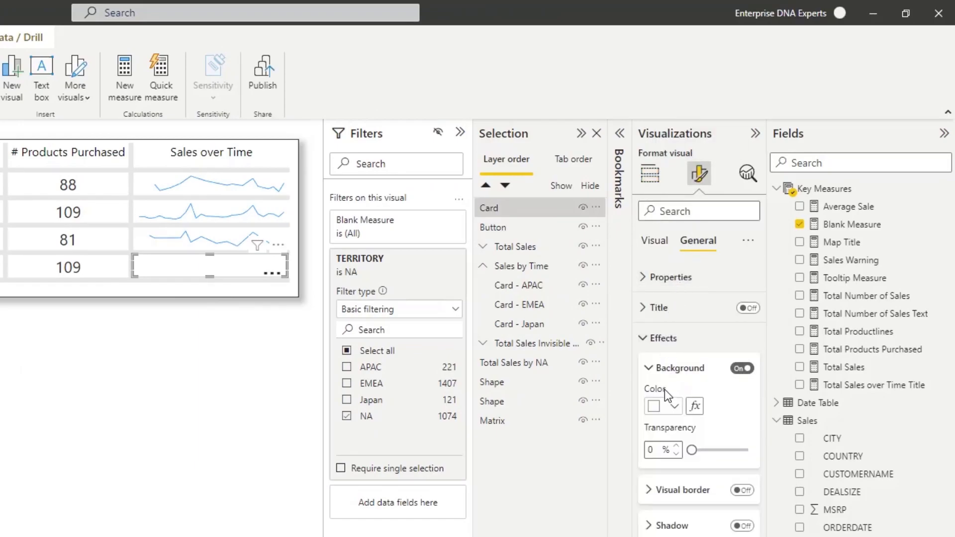
drag(691, 450, 763, 449)
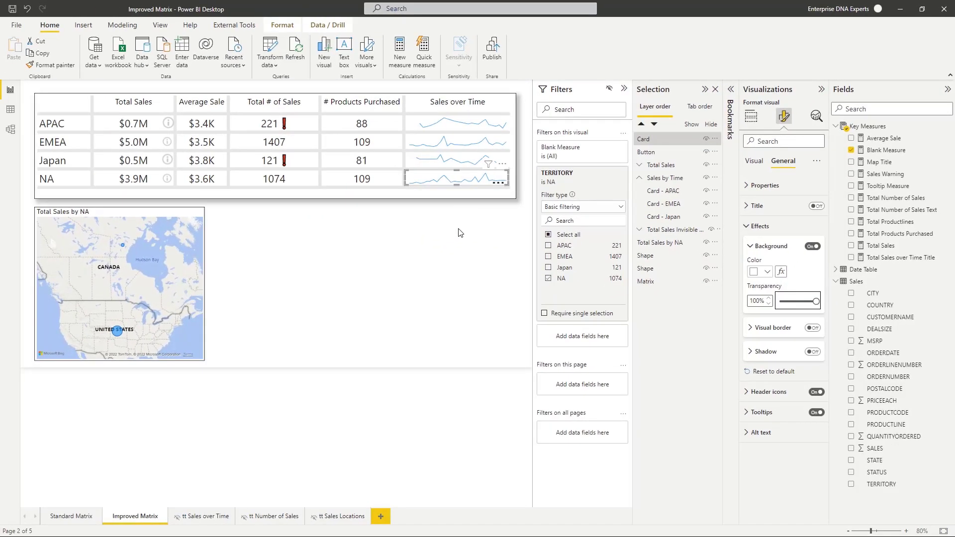
click(213, 339)
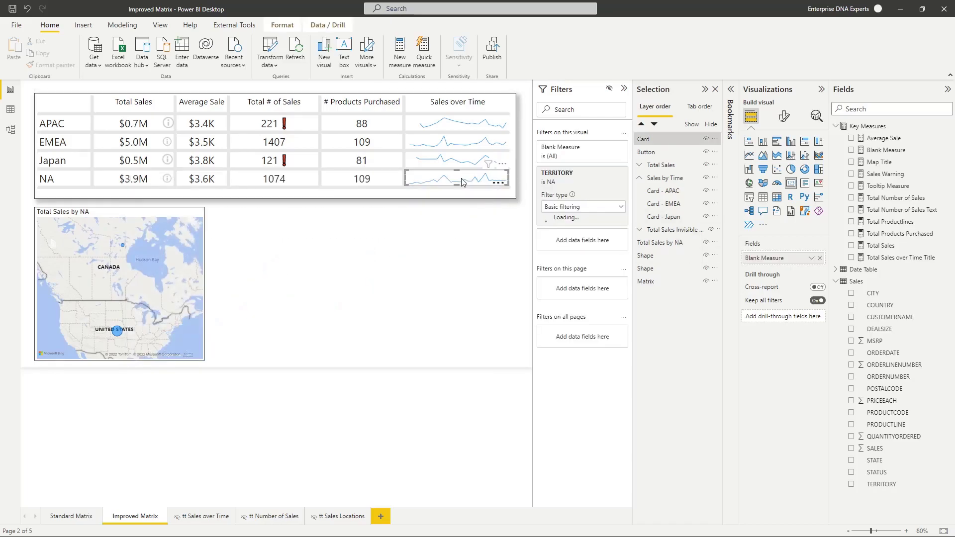
click(821, 260)
drag(888, 485, 794, 364)
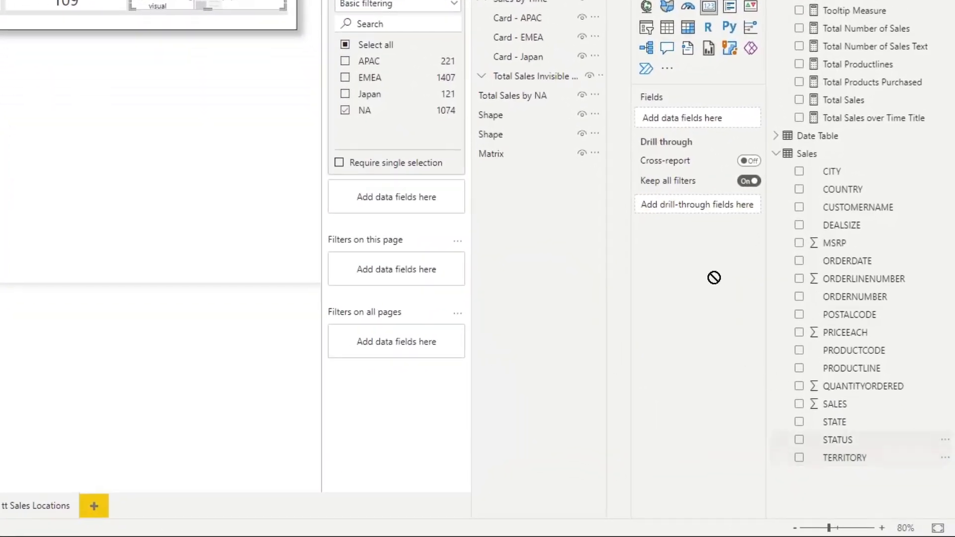
drag(714, 278, 706, 112)
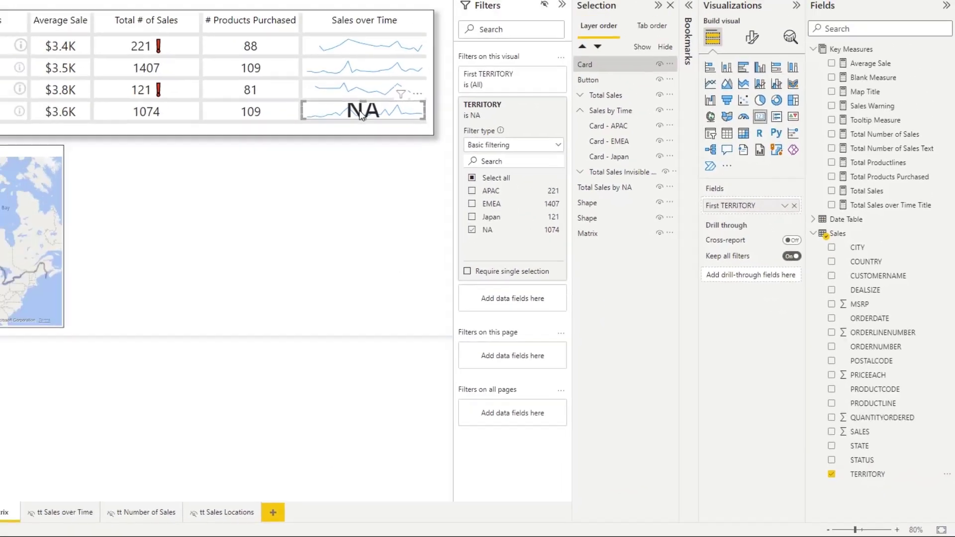
mouse_move(361, 114)
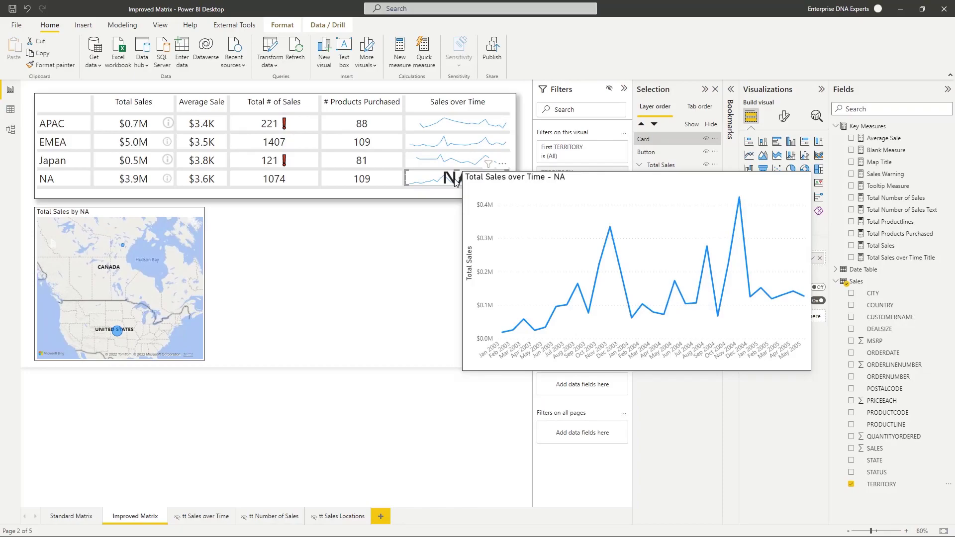
click(429, 254)
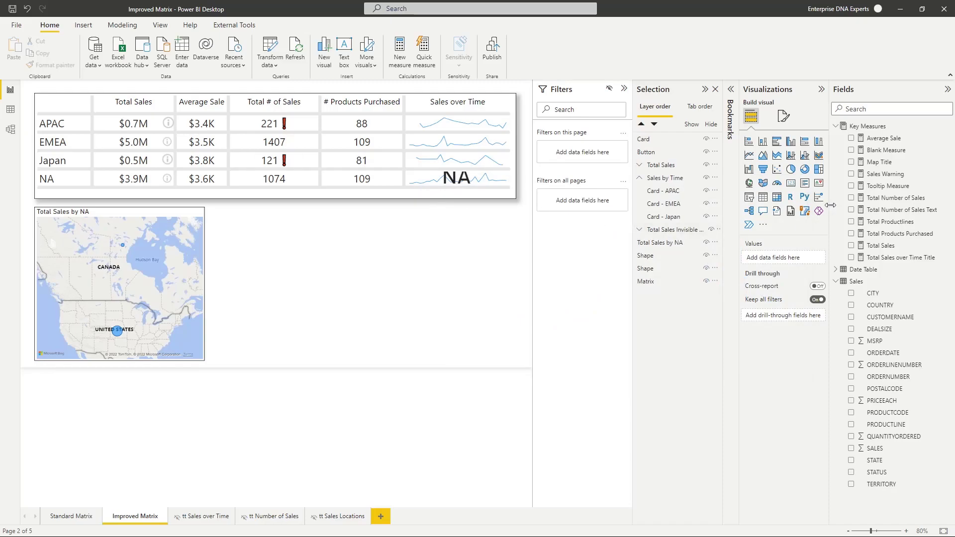
click(459, 188)
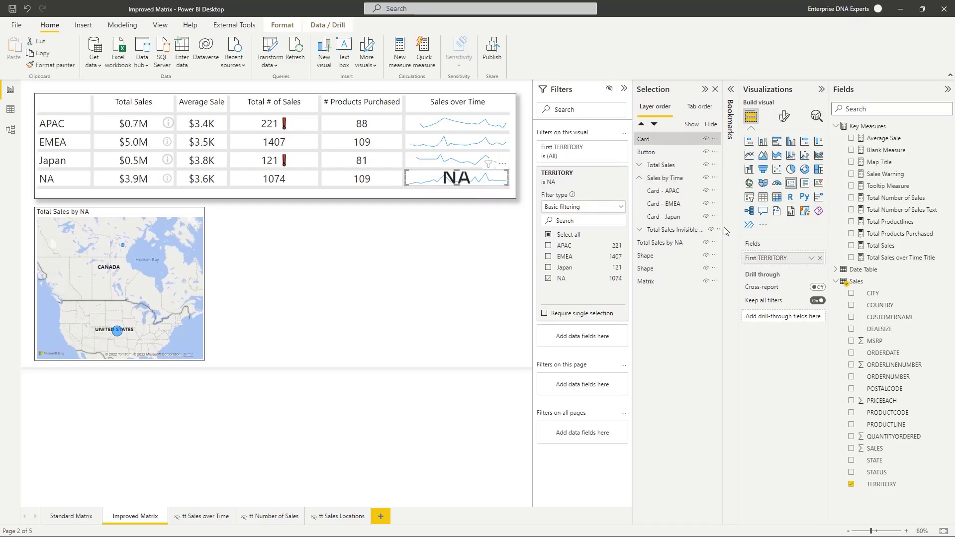
click(820, 257)
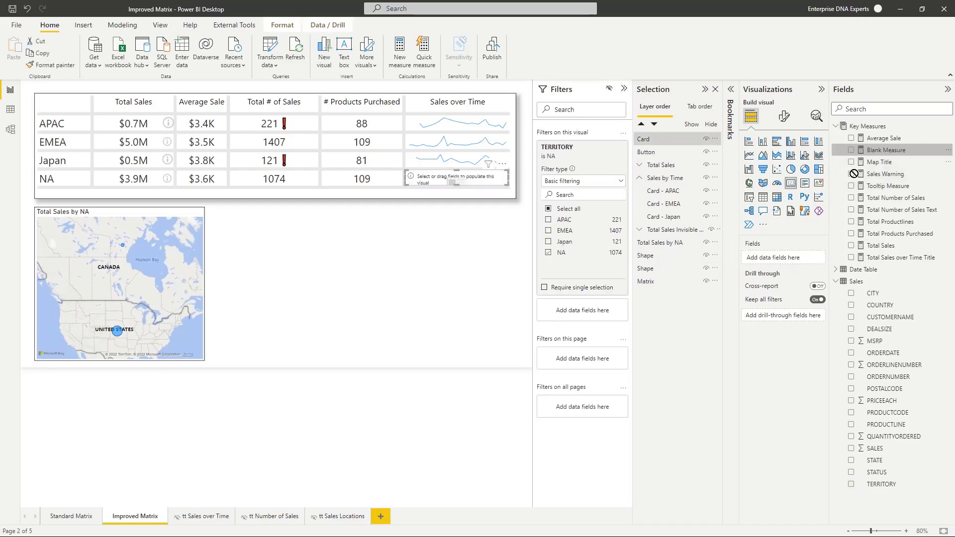
drag(796, 257, 795, 258)
click(886, 150)
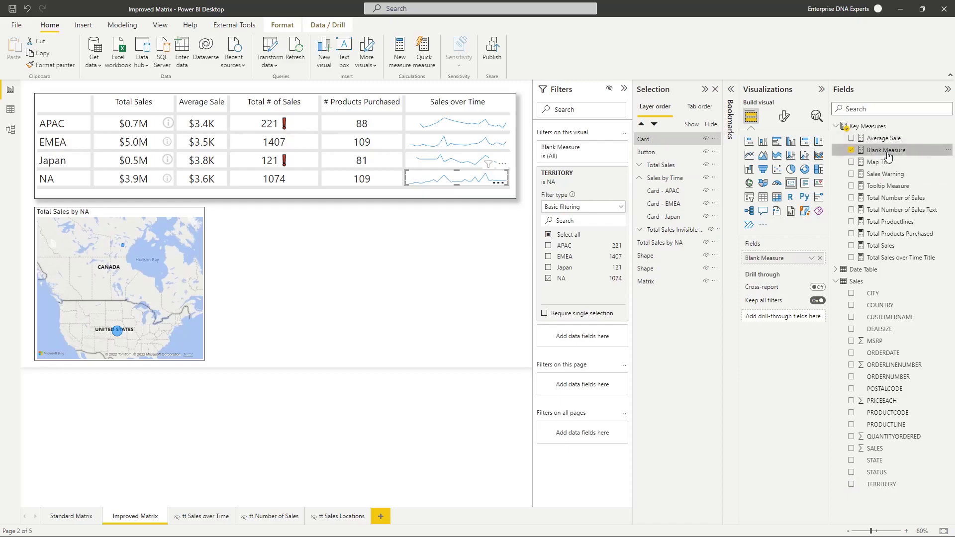
click(419, 245)
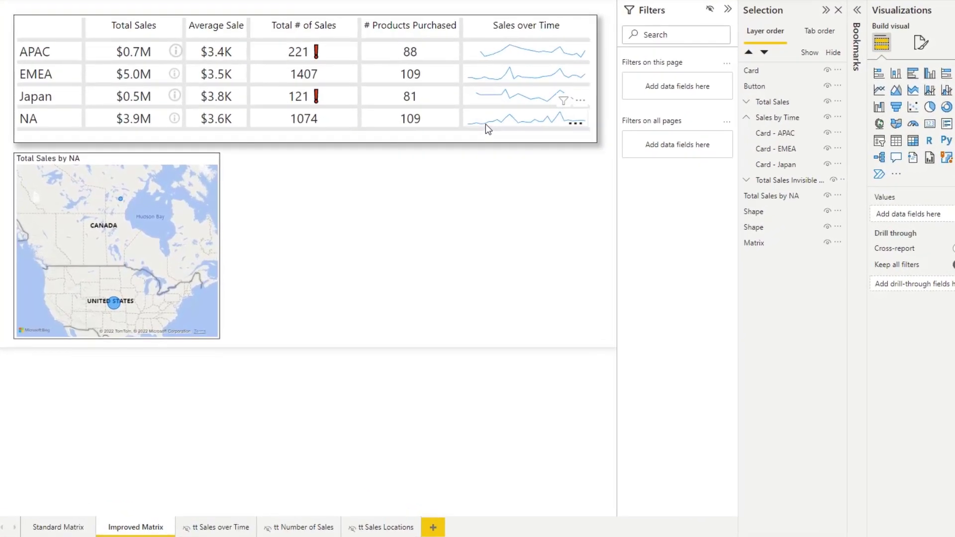
mouse_move(483, 121)
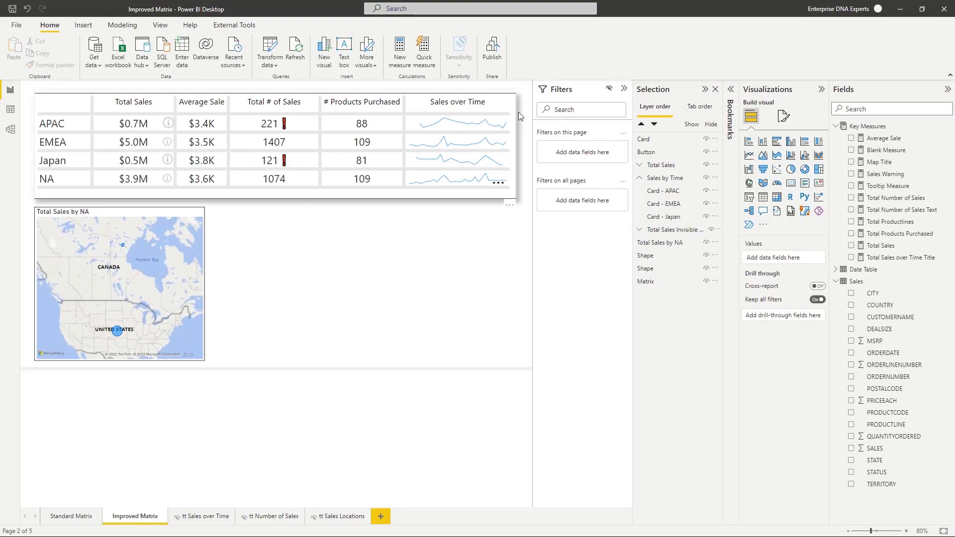
Collapse the Selection and Filters panes, review the Total Number of Sales Text formula, then reopen Selection
click(715, 89)
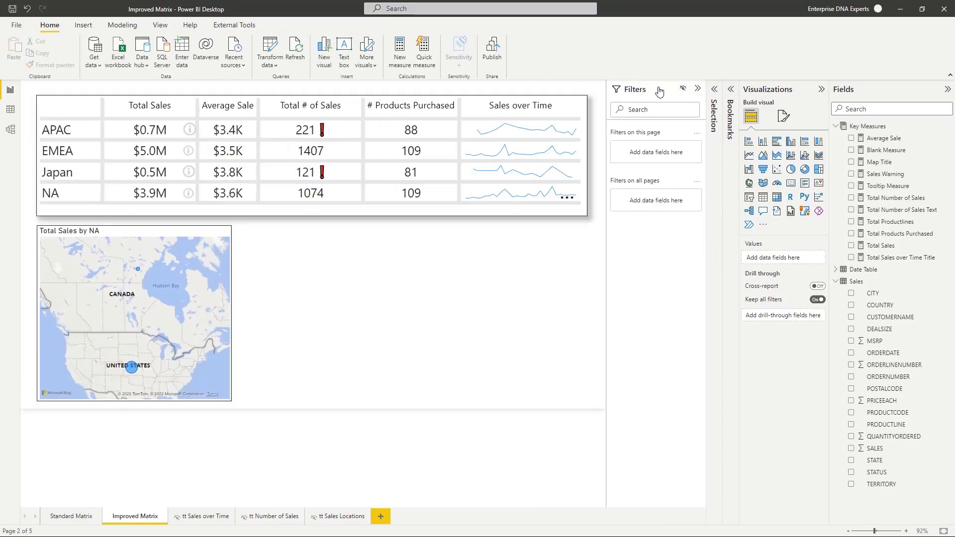
click(698, 90)
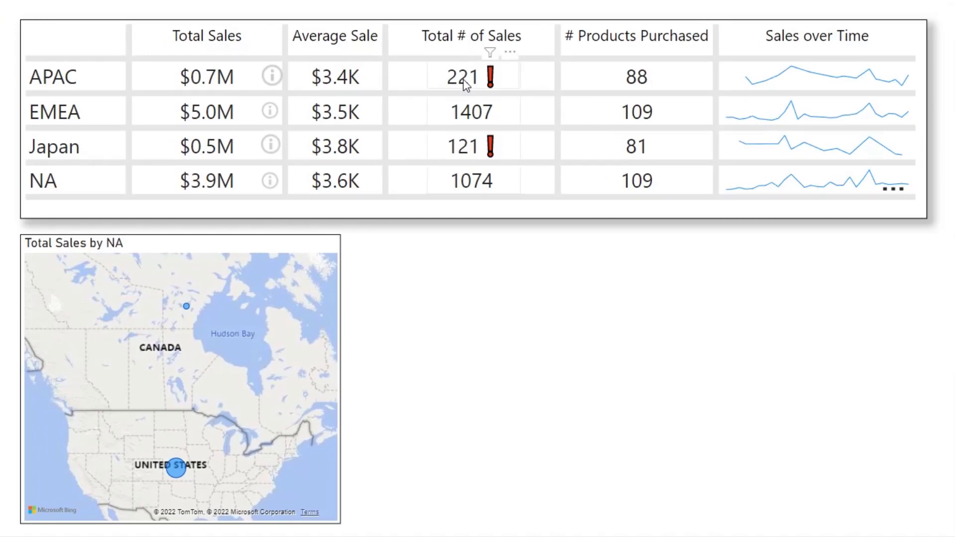
mouse_move(464, 79)
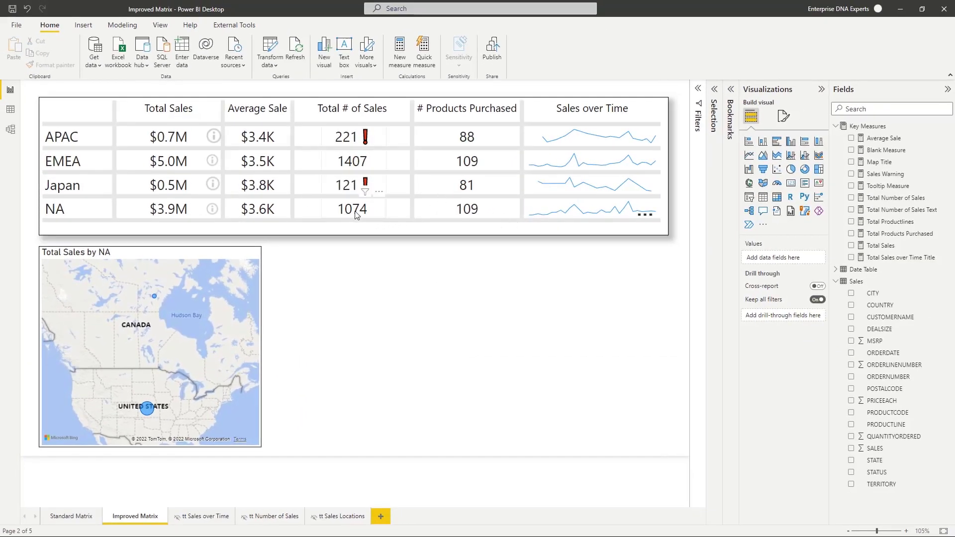
click(893, 215)
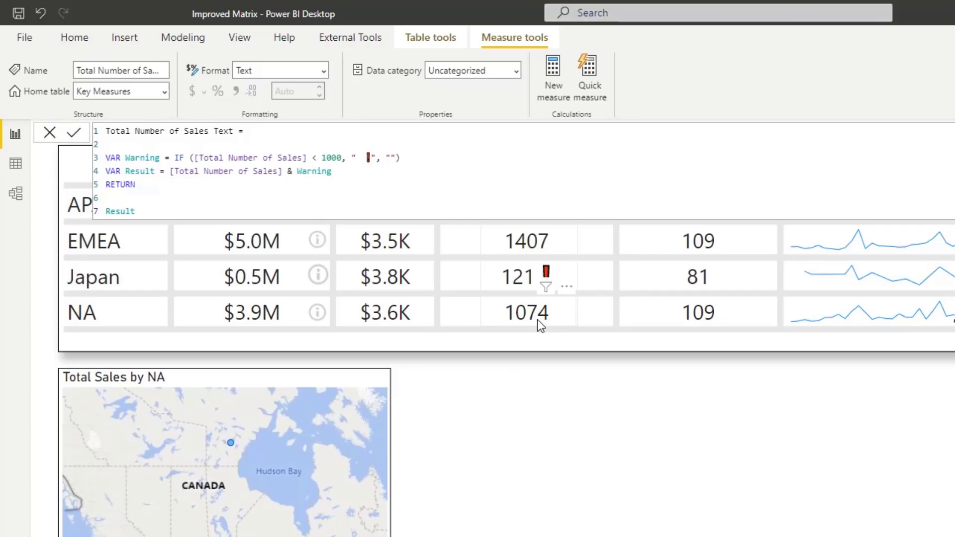
click(663, 402)
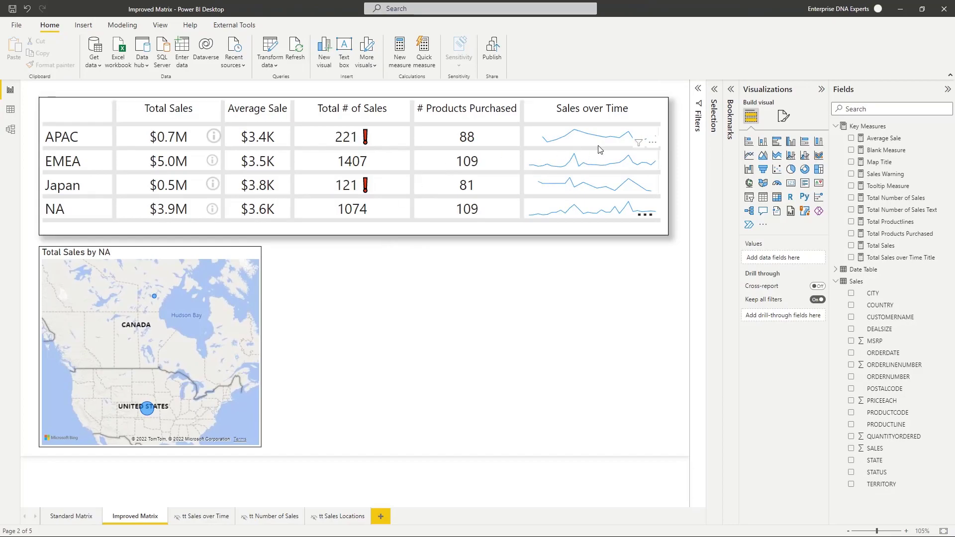
click(714, 102)
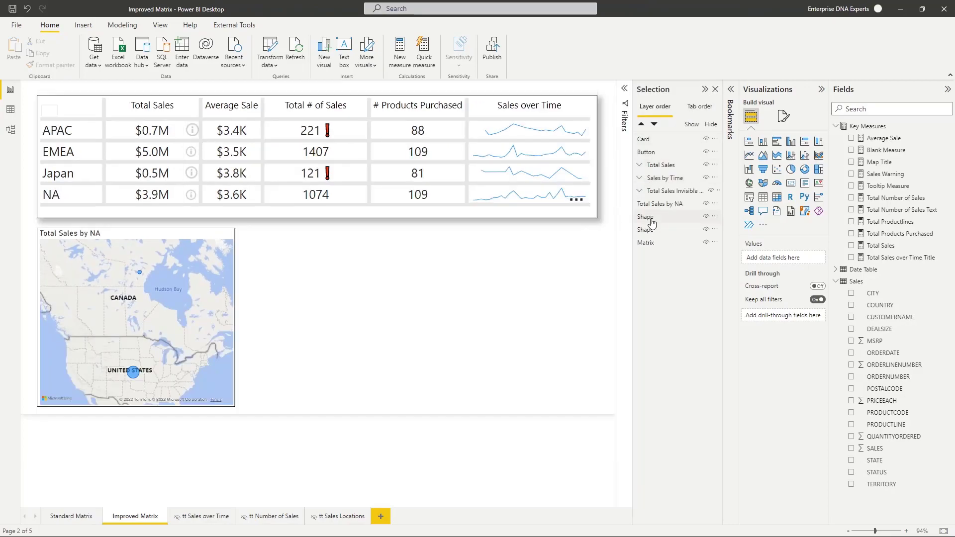
click(640, 191)
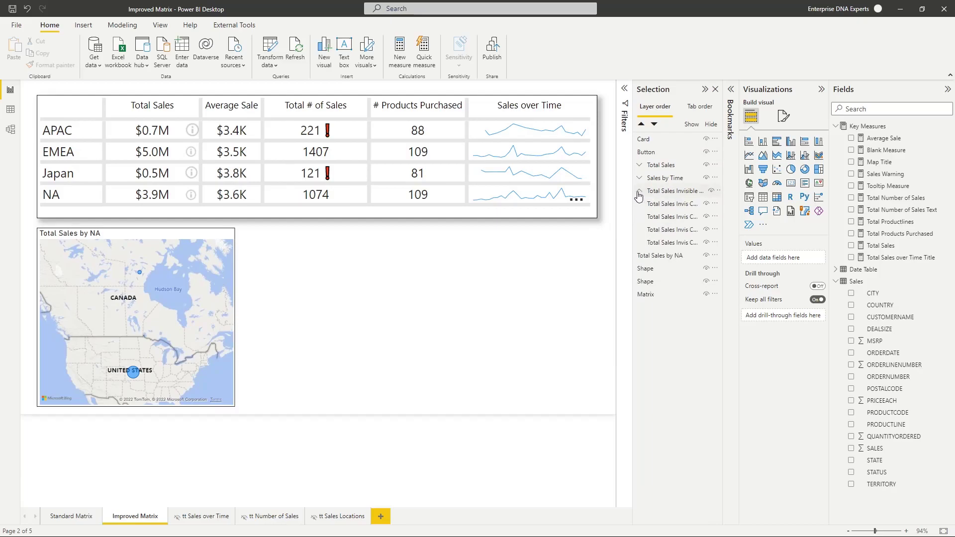
click(668, 203)
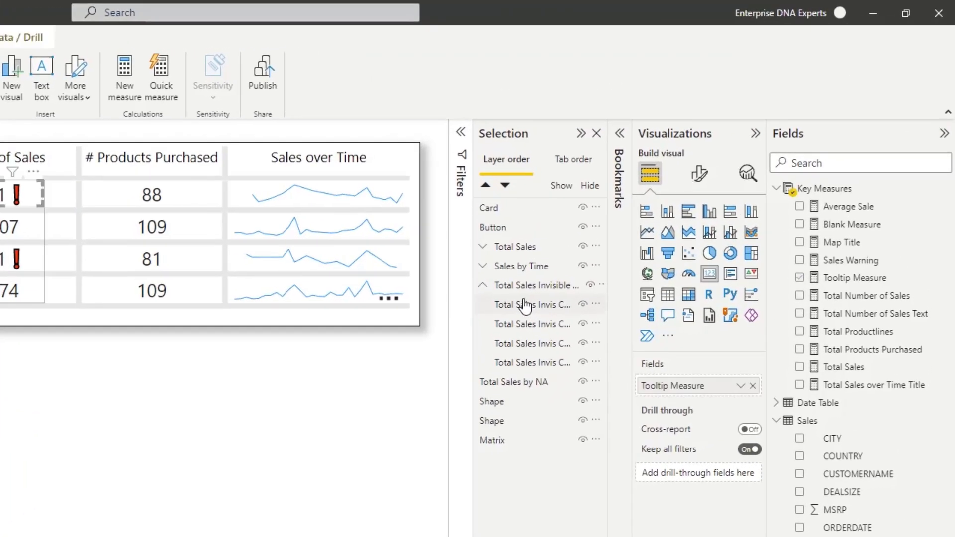
click(523, 324)
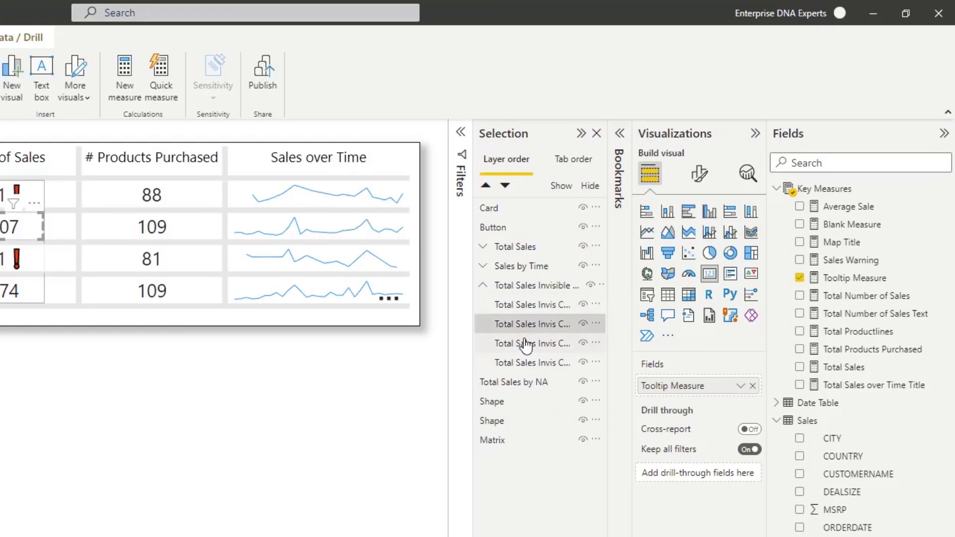
click(524, 343)
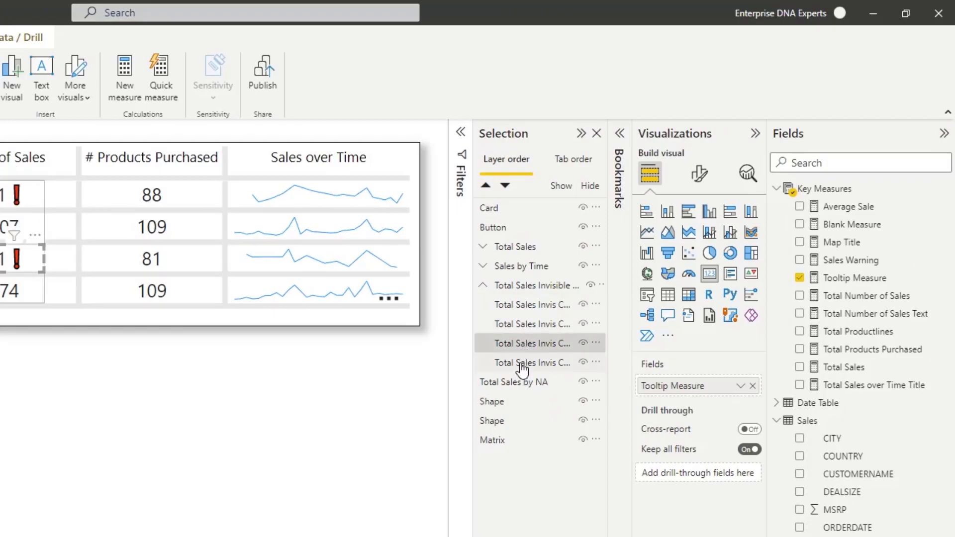
click(522, 369)
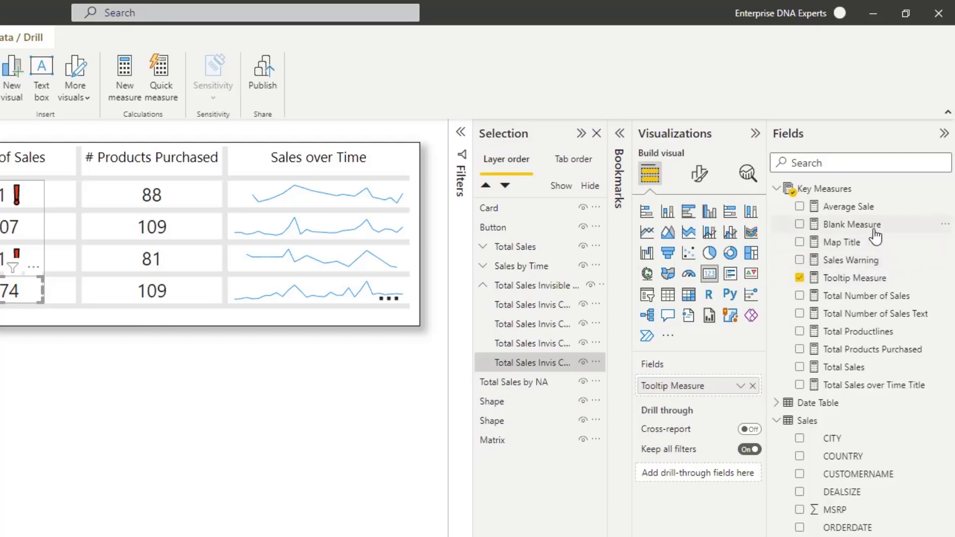
click(868, 278)
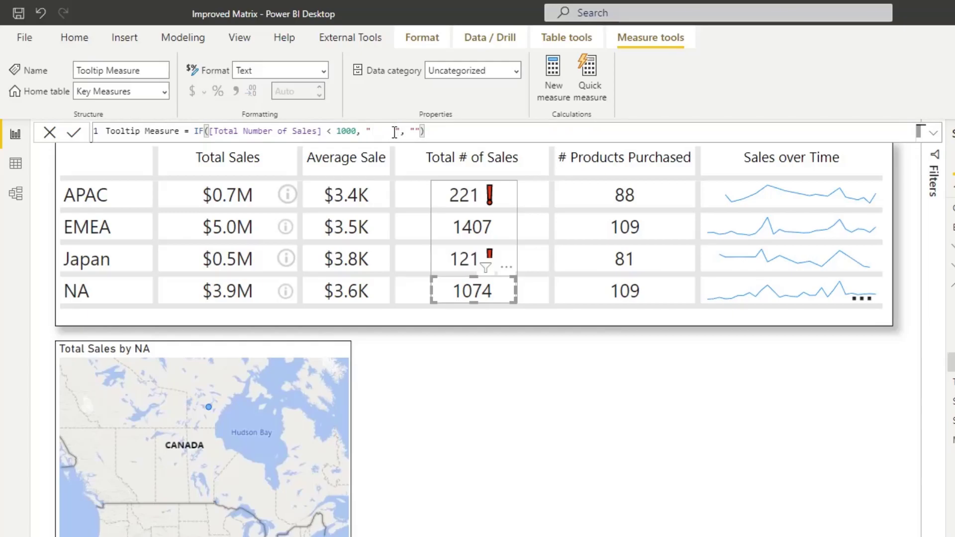
drag(371, 132, 394, 133)
click(416, 132)
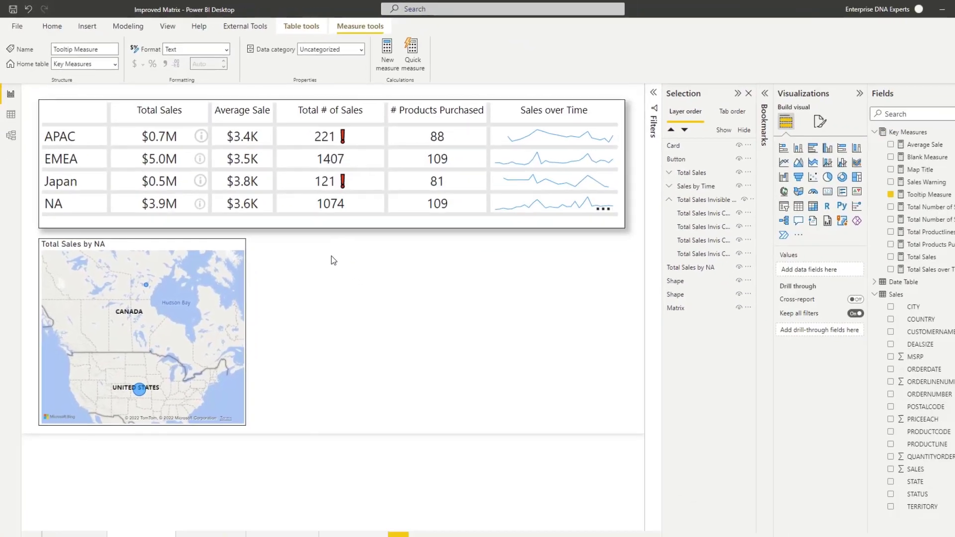
Select the fourth invisible Total Sales card overlay, over NA's 1074
click(470, 363)
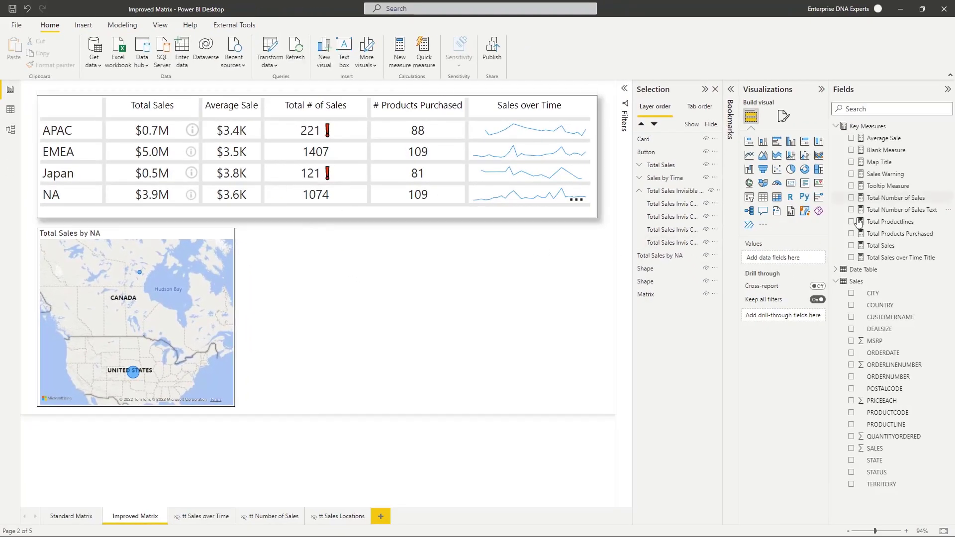
click(660, 245)
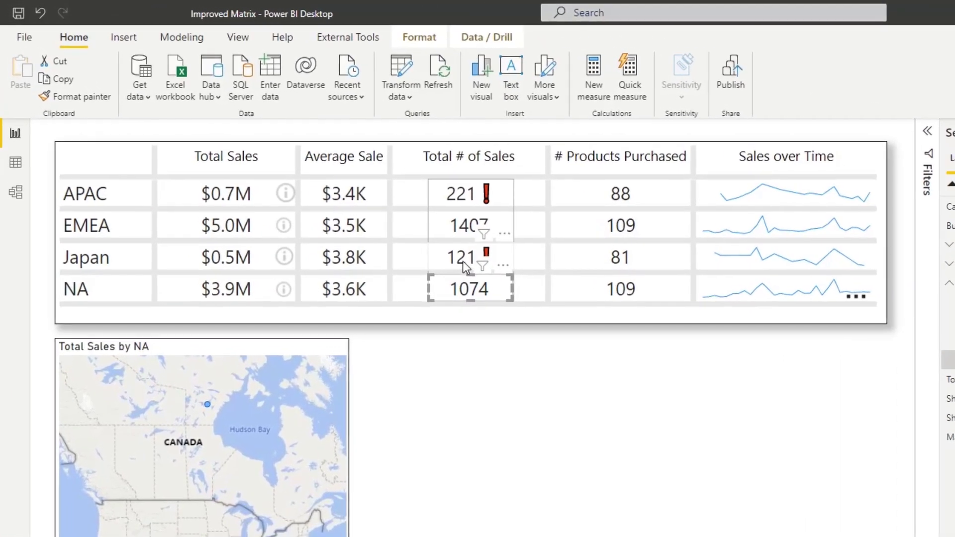
mouse_move(464, 261)
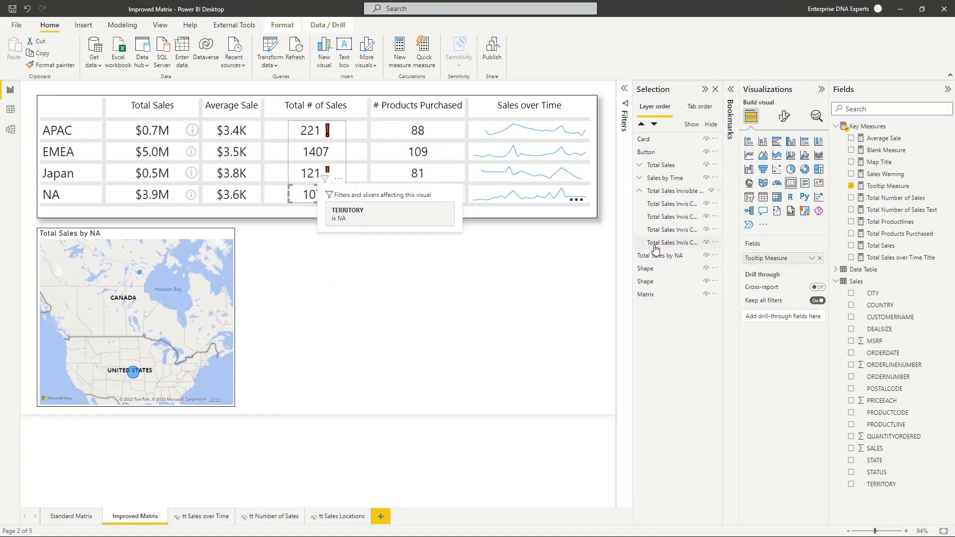
click(655, 244)
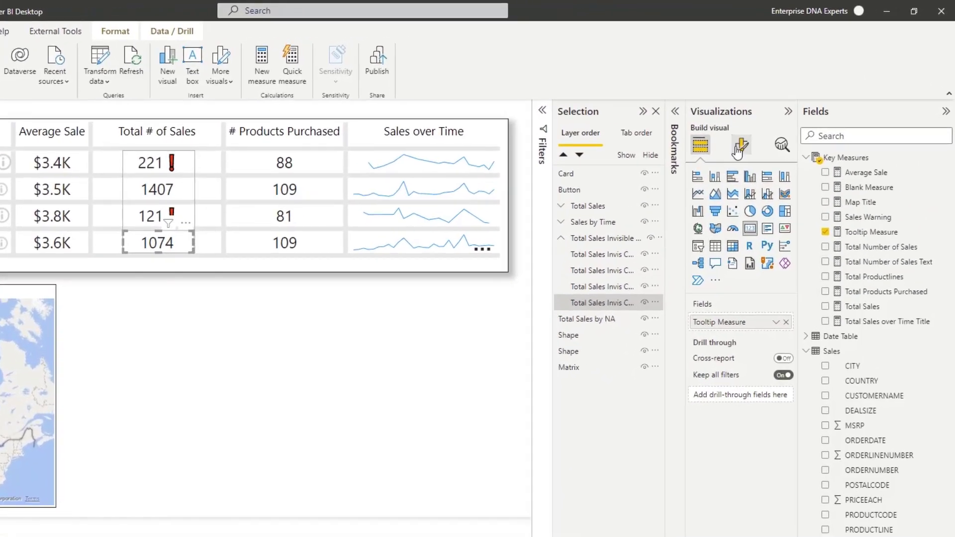
Confirm the card's tooltip is set to Report page (tt Number of Sales), then deselect it
click(739, 148)
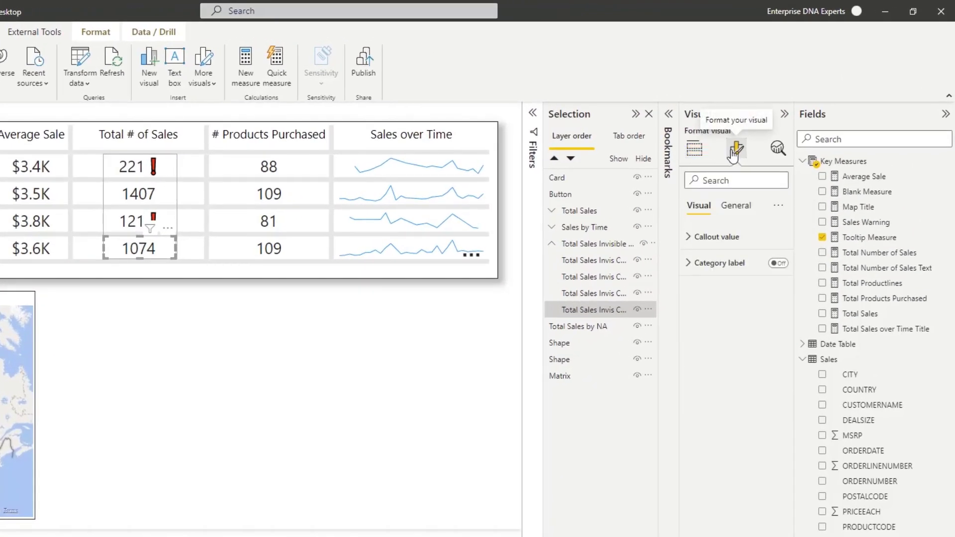
click(746, 202)
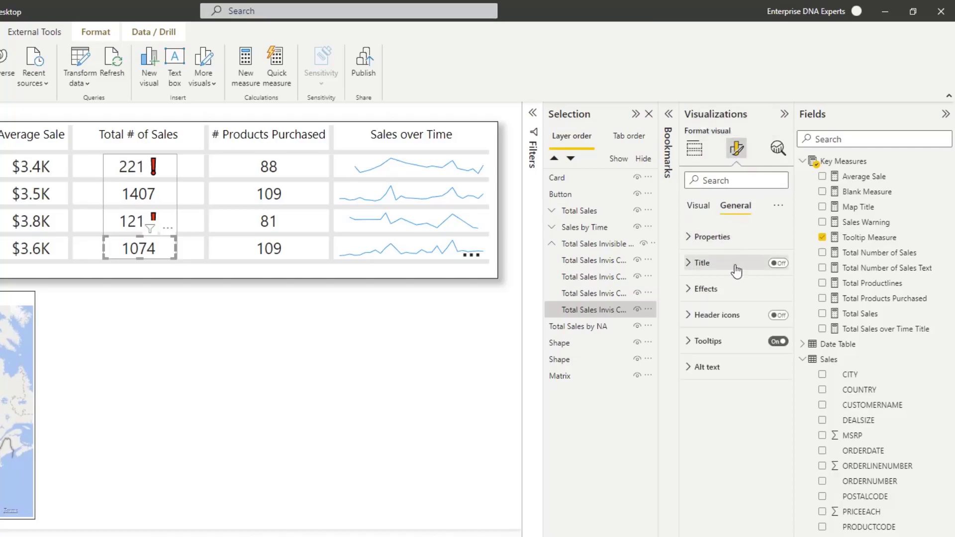
click(717, 348)
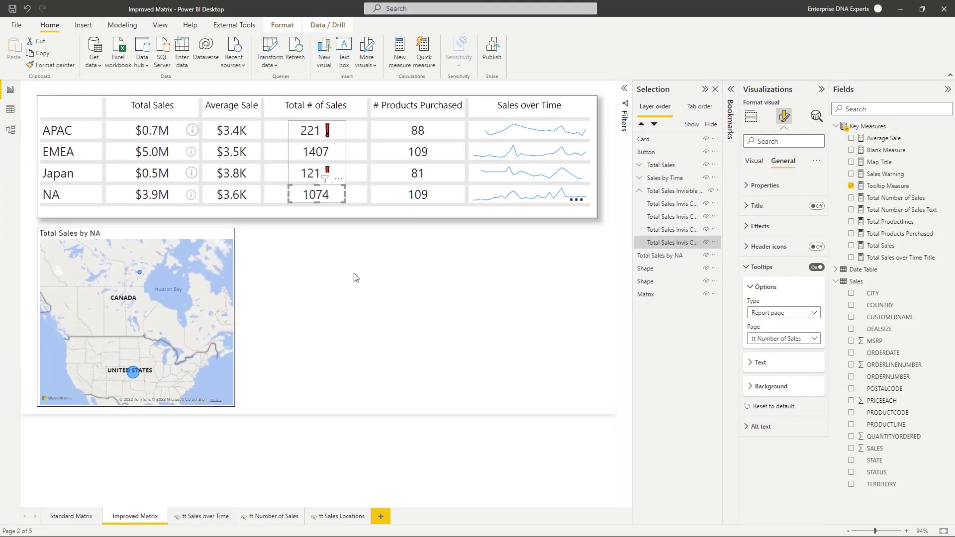
click(195, 352)
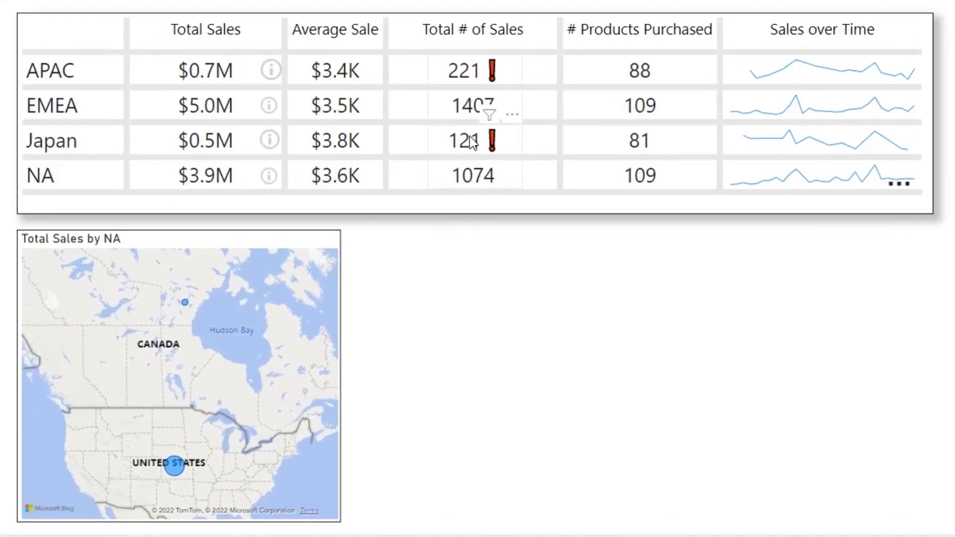
mouse_move(314, 171)
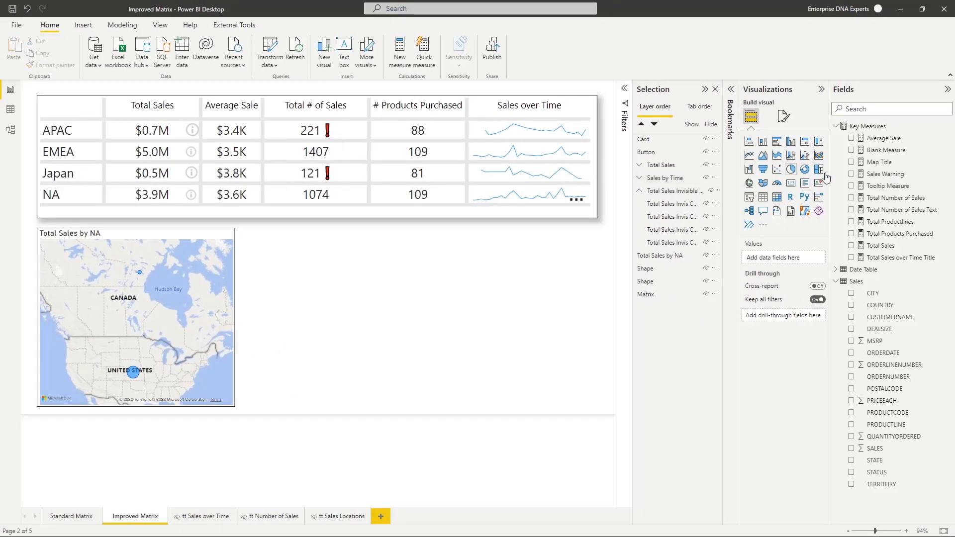
Open the Tooltip Measure formula and highlight the blank spaces in its first quoted string
click(888, 186)
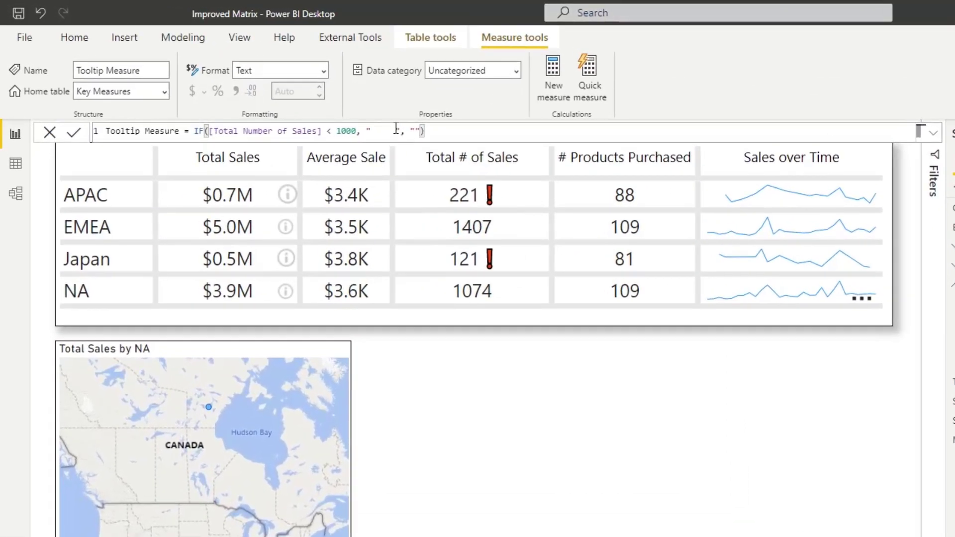
click(261, 86)
drag(390, 130, 372, 131)
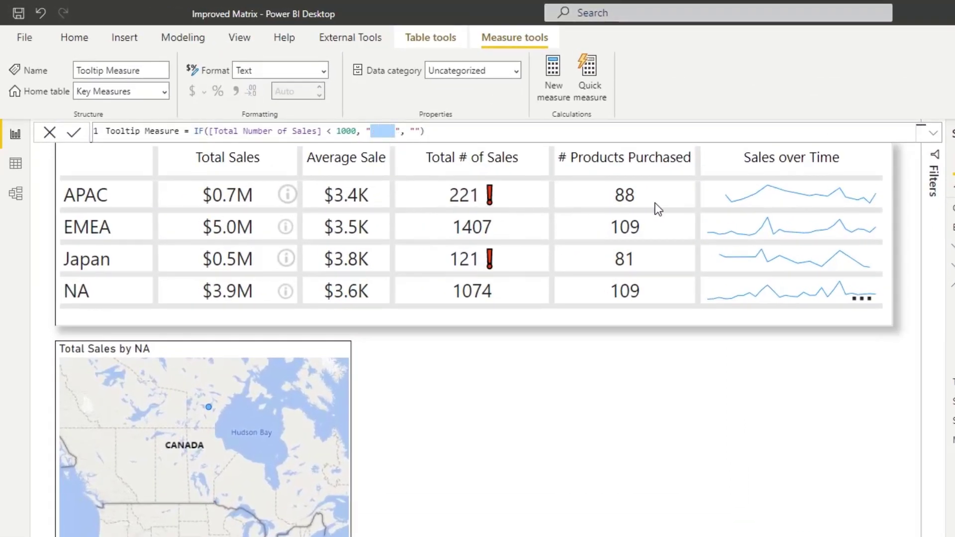
Leave the formula unchanged, preview Japan's 121 tooltip, and clear the selection
click(468, 413)
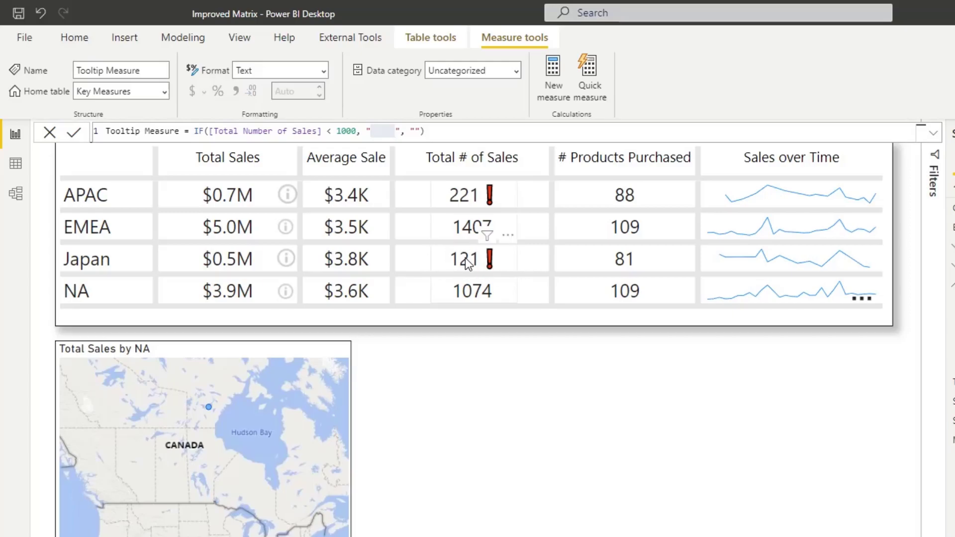
mouse_move(469, 259)
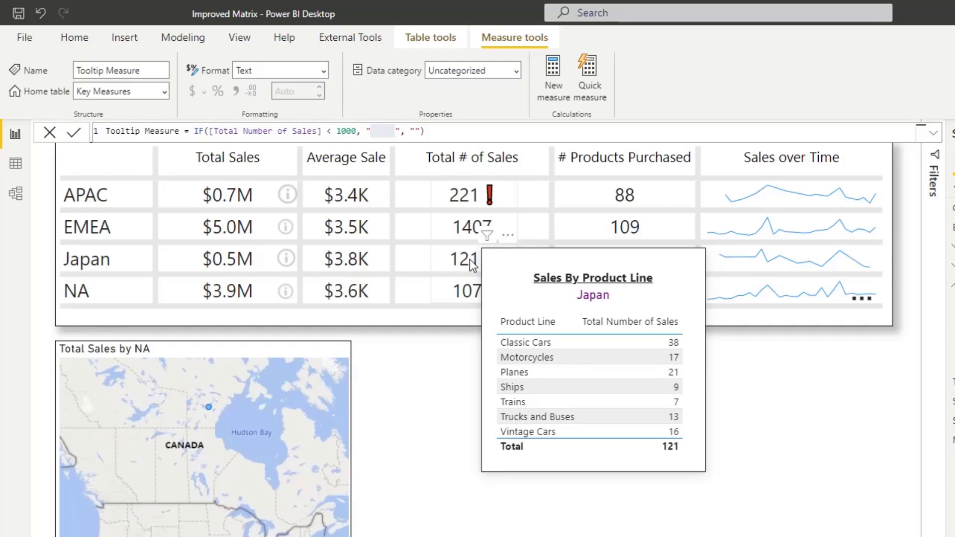
click(458, 417)
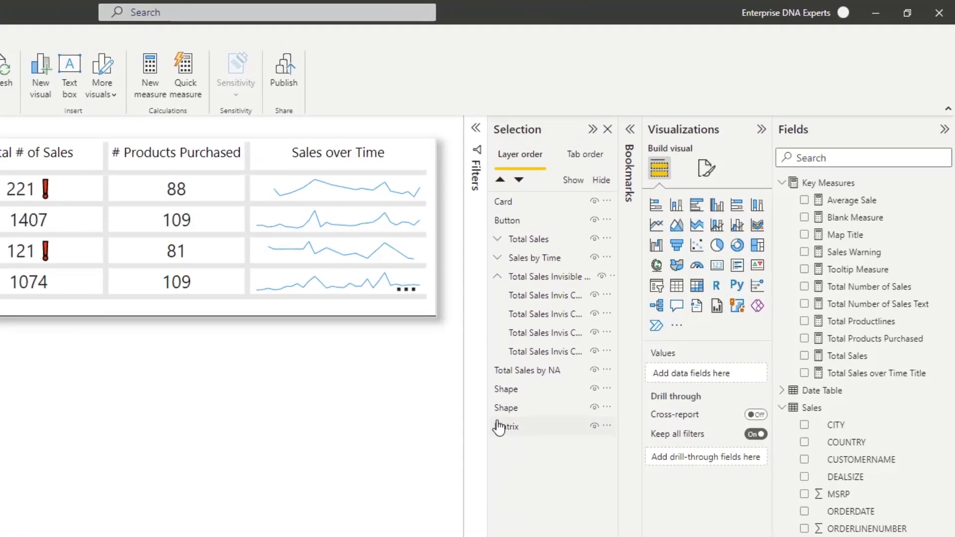
click(499, 426)
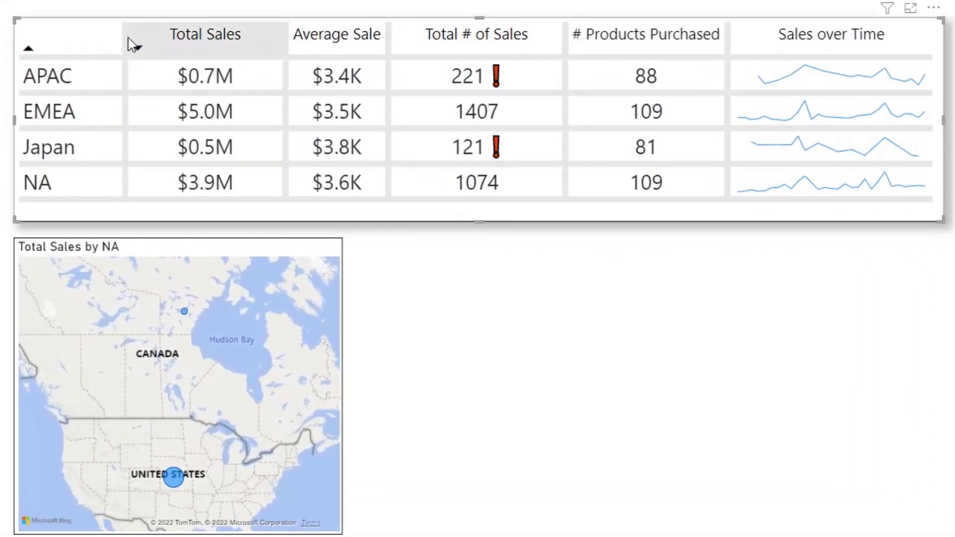
click(87, 44)
click(86, 44)
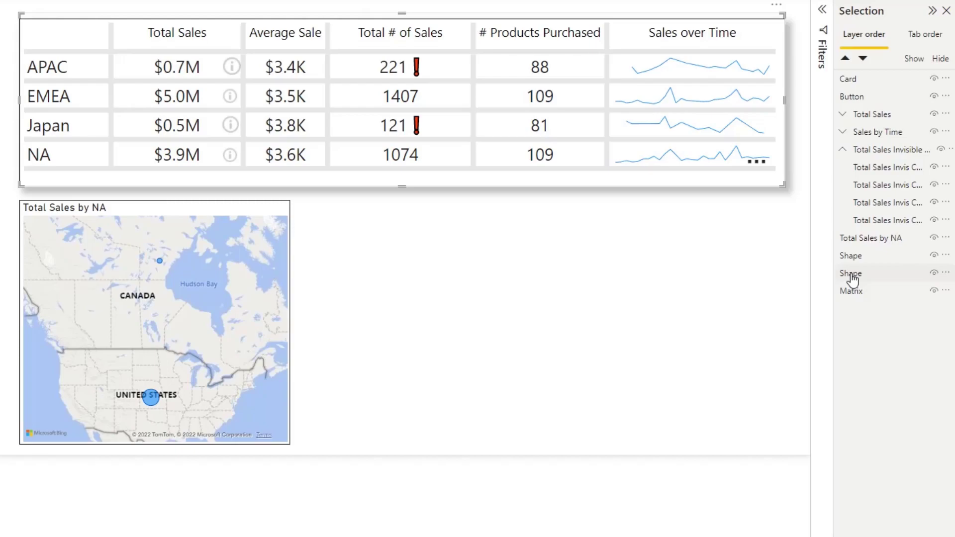
click(851, 275)
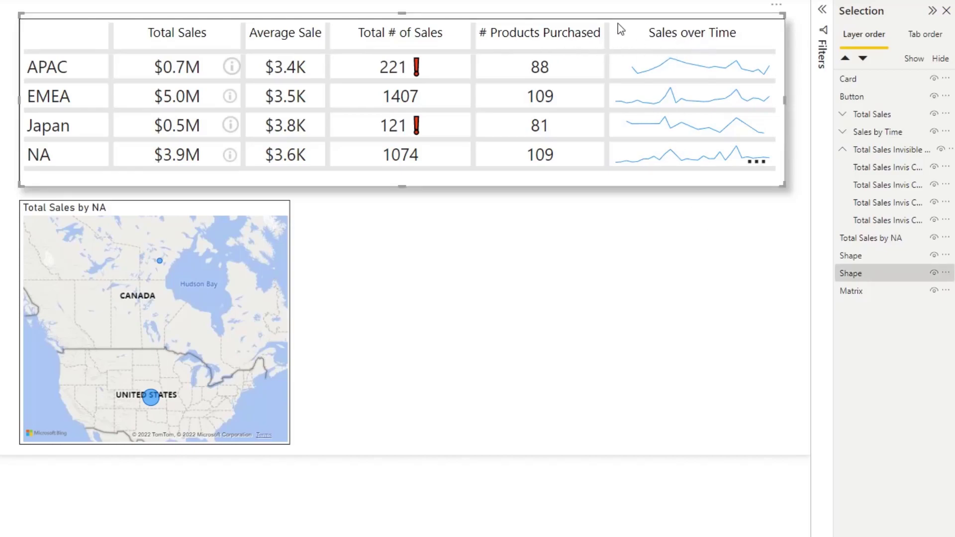
click(685, 295)
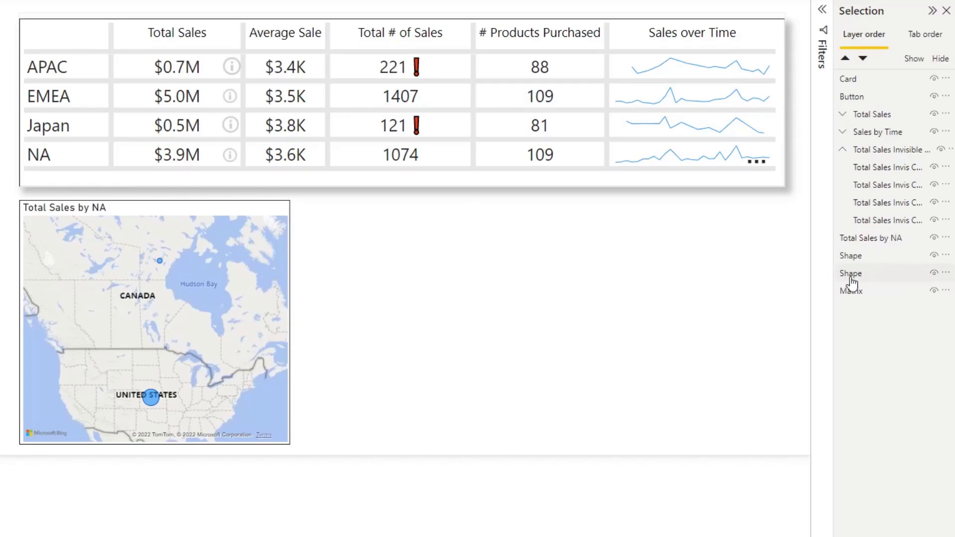
click(852, 294)
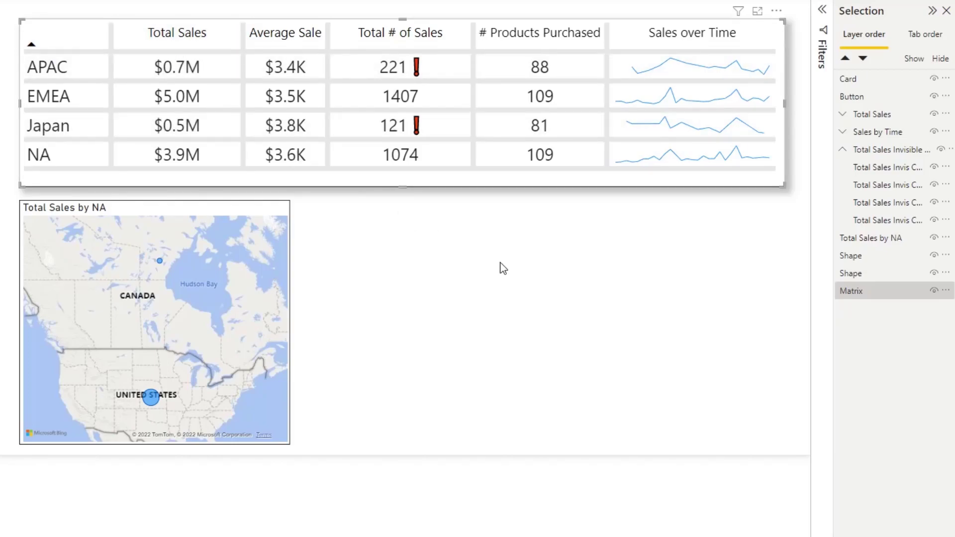
click(860, 257)
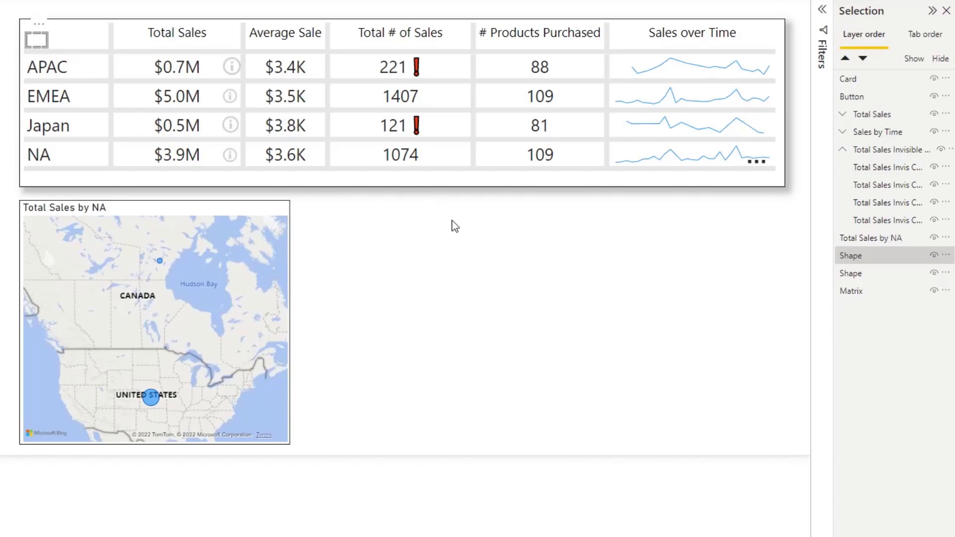
click(610, 359)
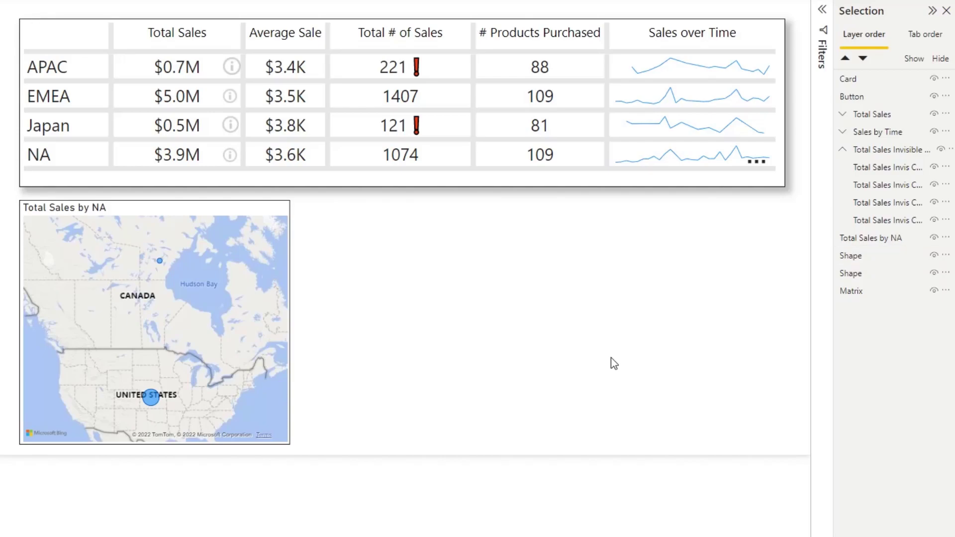